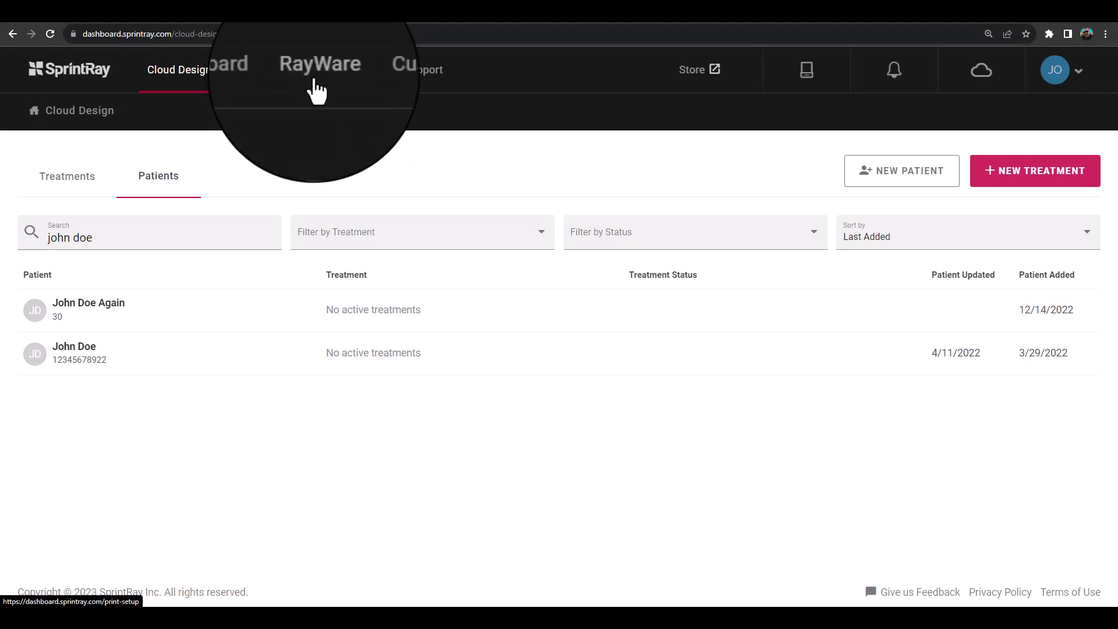
- Open RayWare's Print Setup and zoom the print plate view in and back out
click(315, 81)
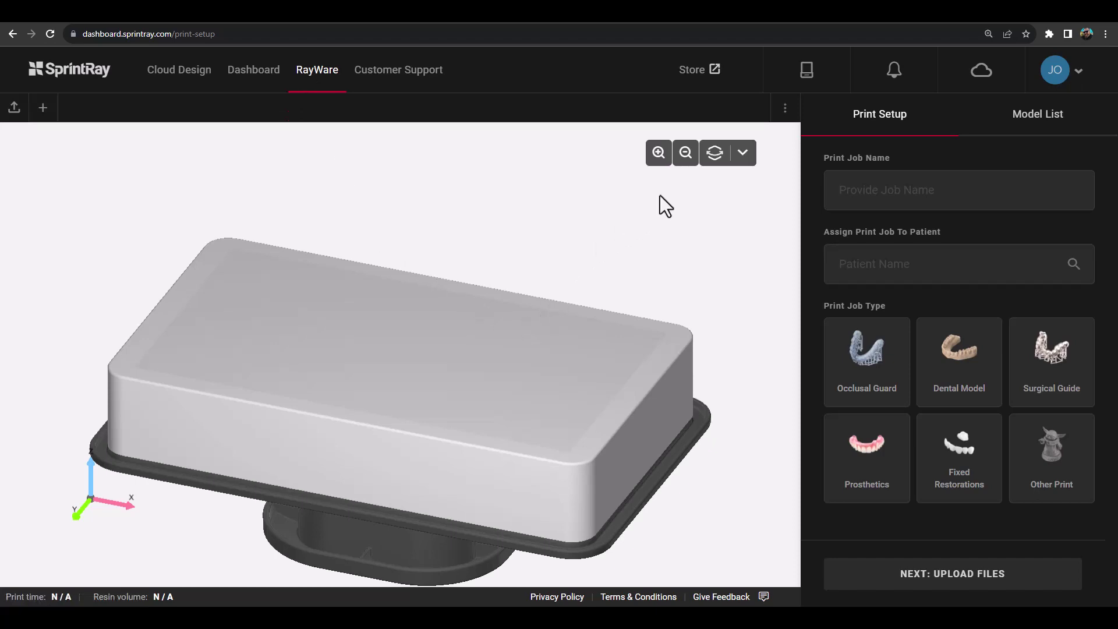
click(658, 152)
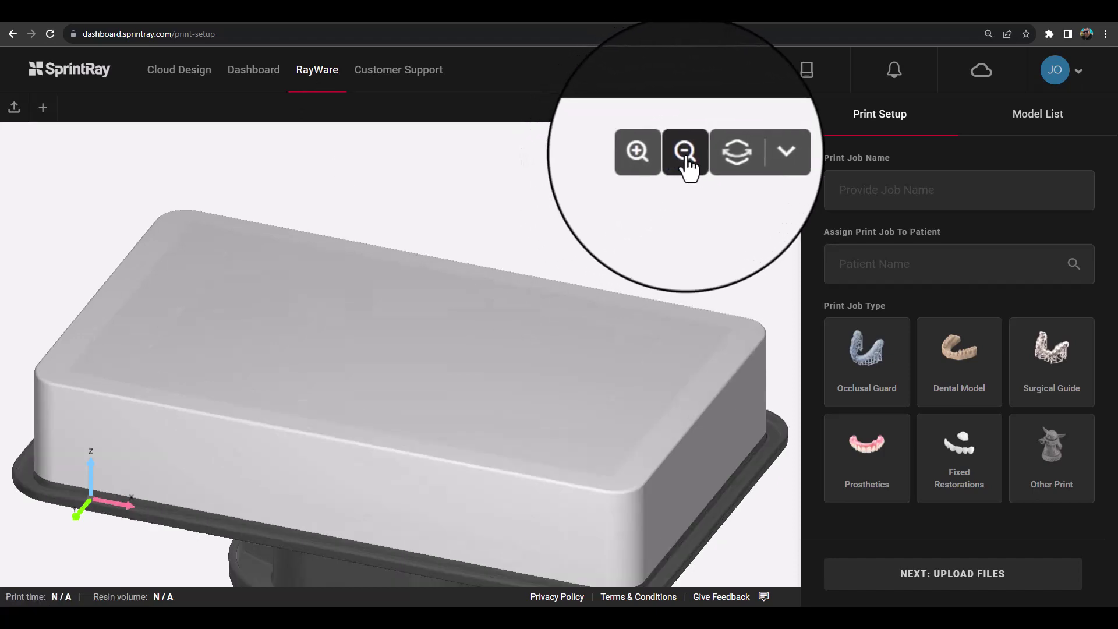
click(685, 153)
- Cycle through the preset view angles and toggle between Grid Platform and Print Plate display
click(743, 153)
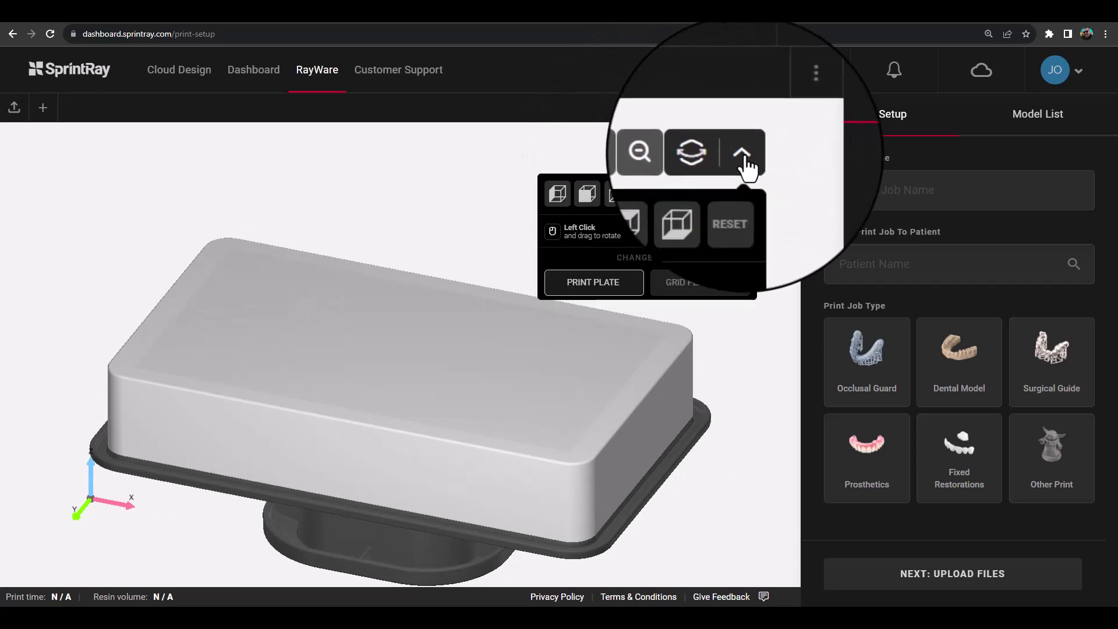
click(708, 193)
click(617, 195)
click(649, 197)
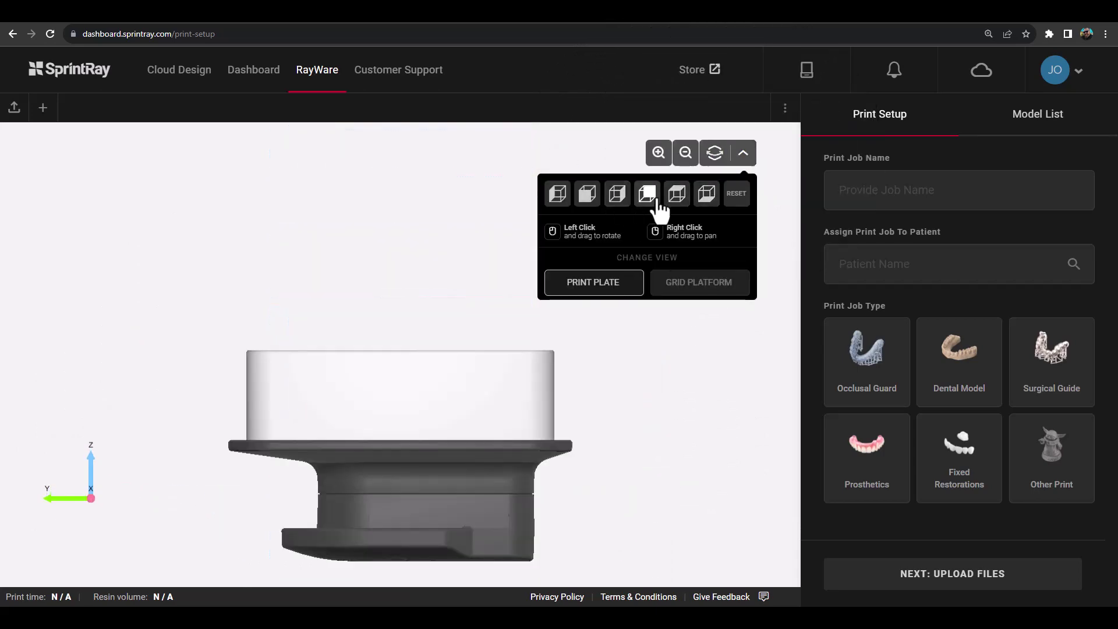
click(736, 195)
click(707, 285)
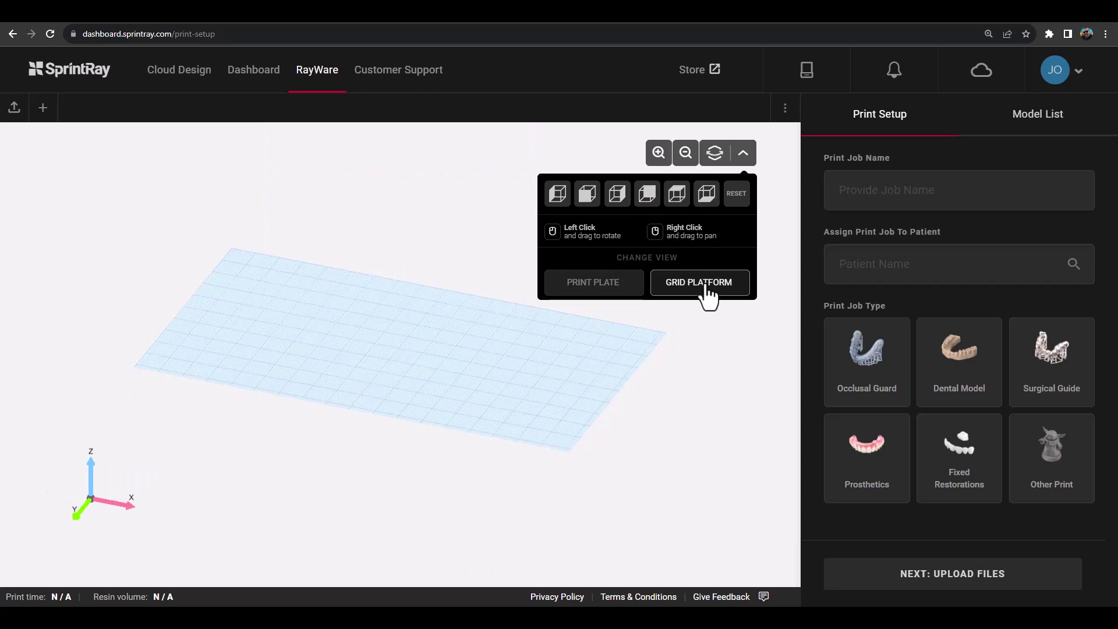
click(590, 285)
click(742, 153)
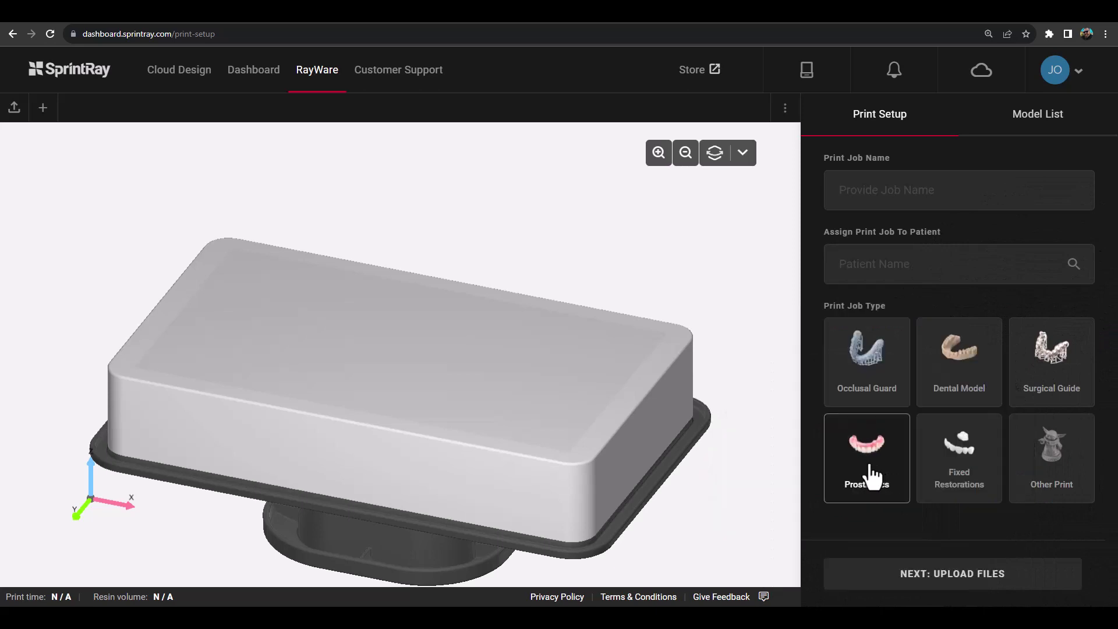
- Create an Occlusal Guard job named 'Occlusal Guard Example' and assign it to the patient
click(872, 378)
click(875, 197)
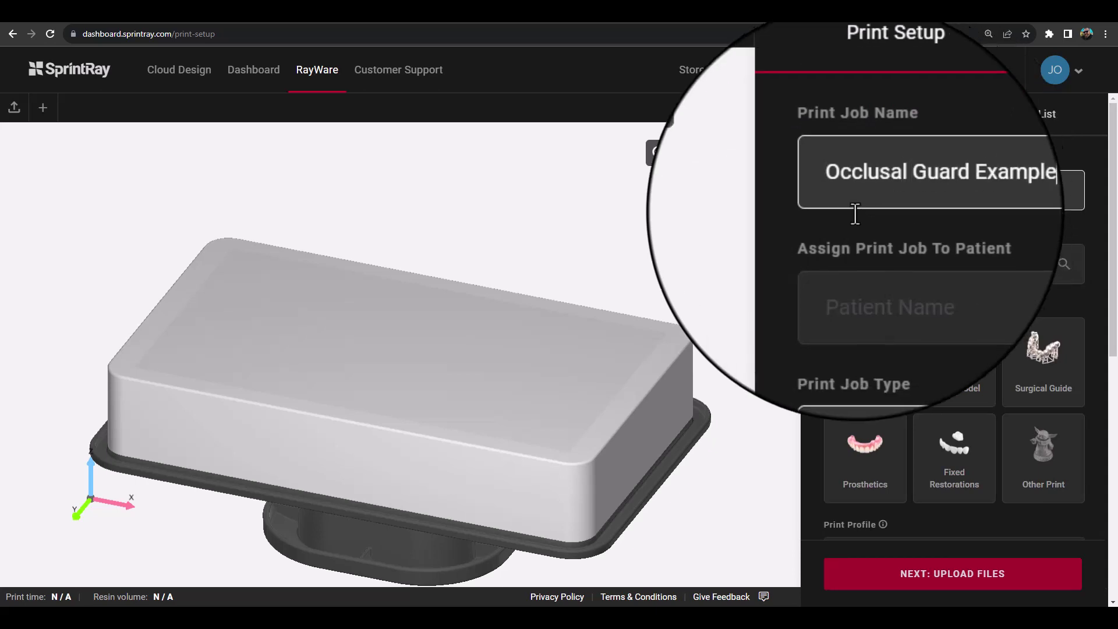
click(899, 271)
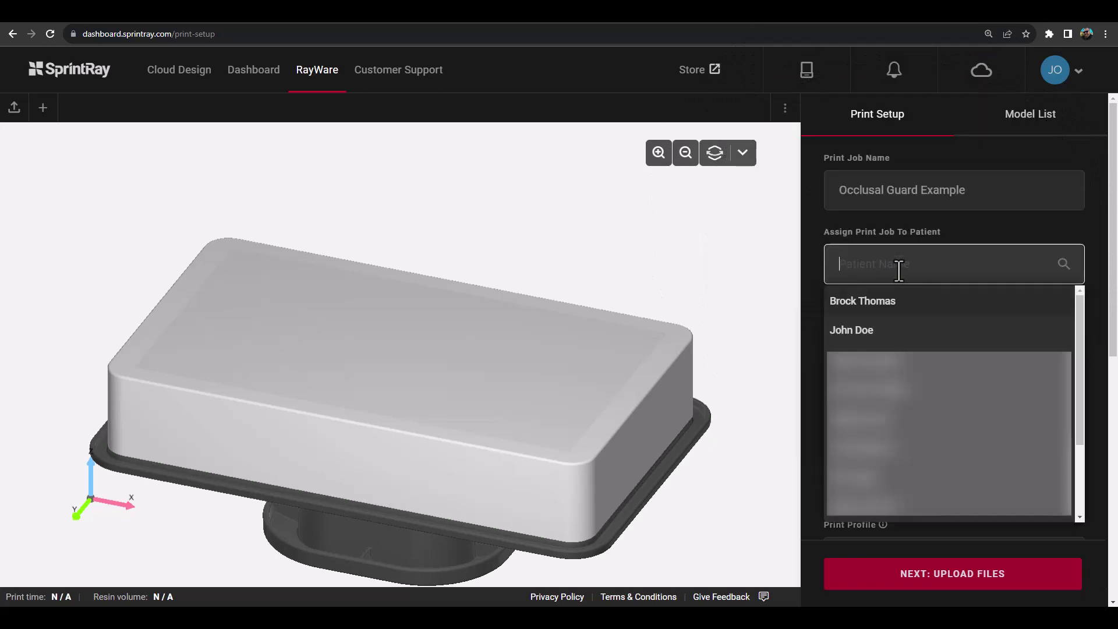
click(856, 337)
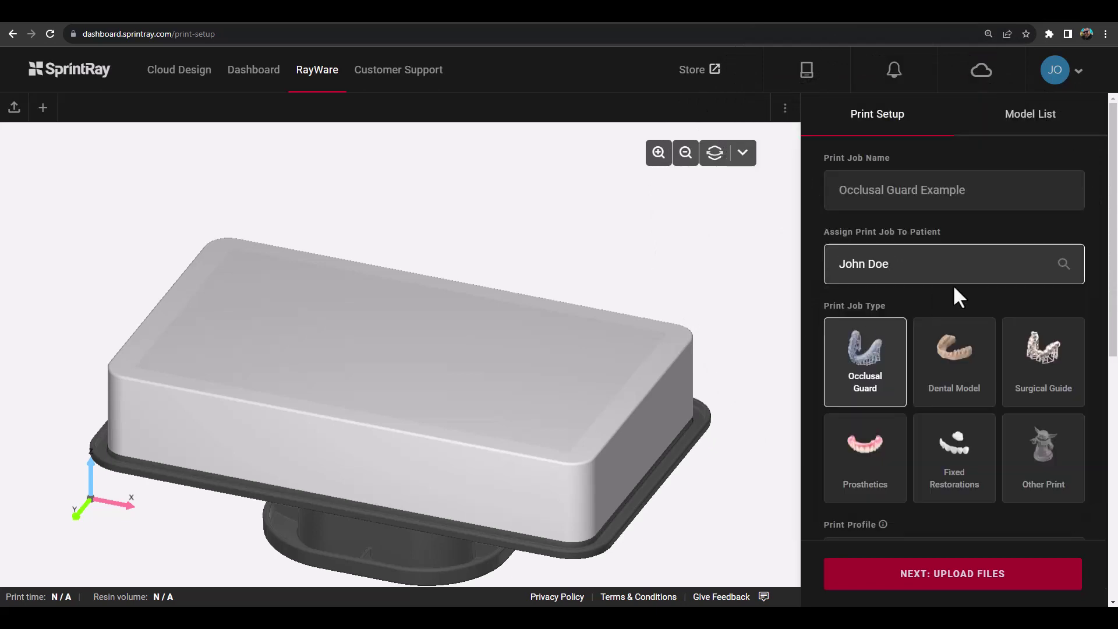
scroll(953, 284, down, 5)
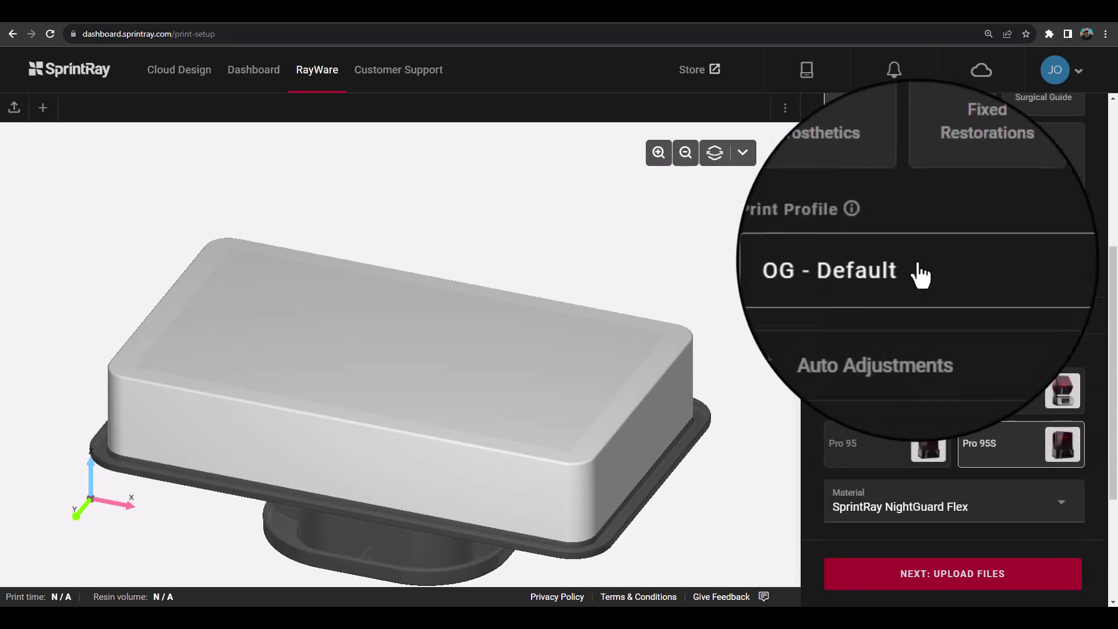
- Review the OG - Default print profile information and the Auto Adjustments settings
click(883, 244)
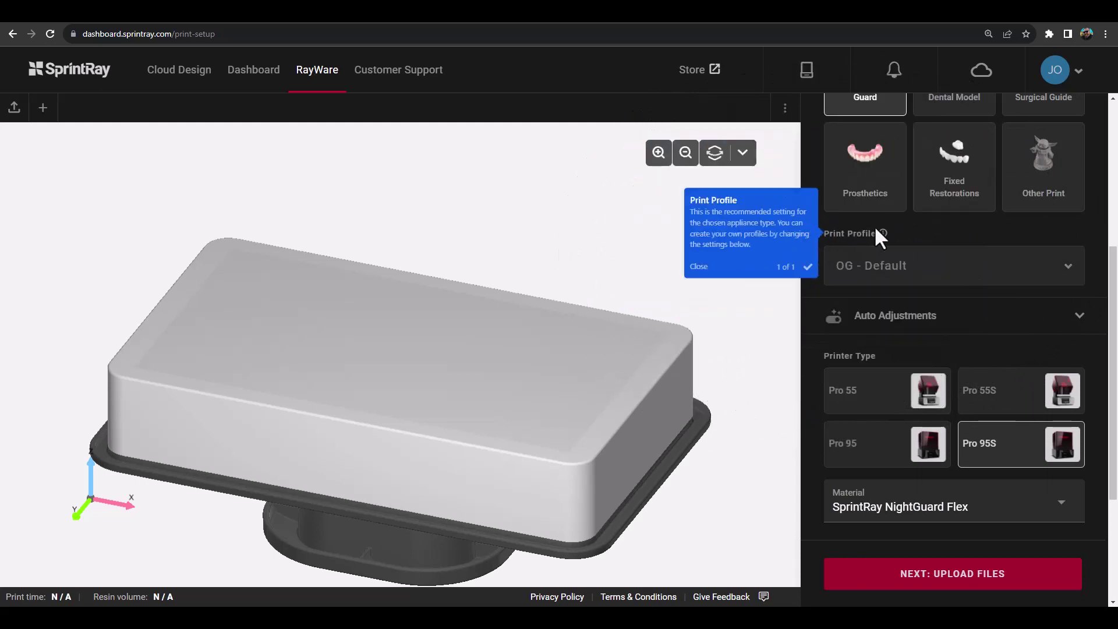
click(884, 236)
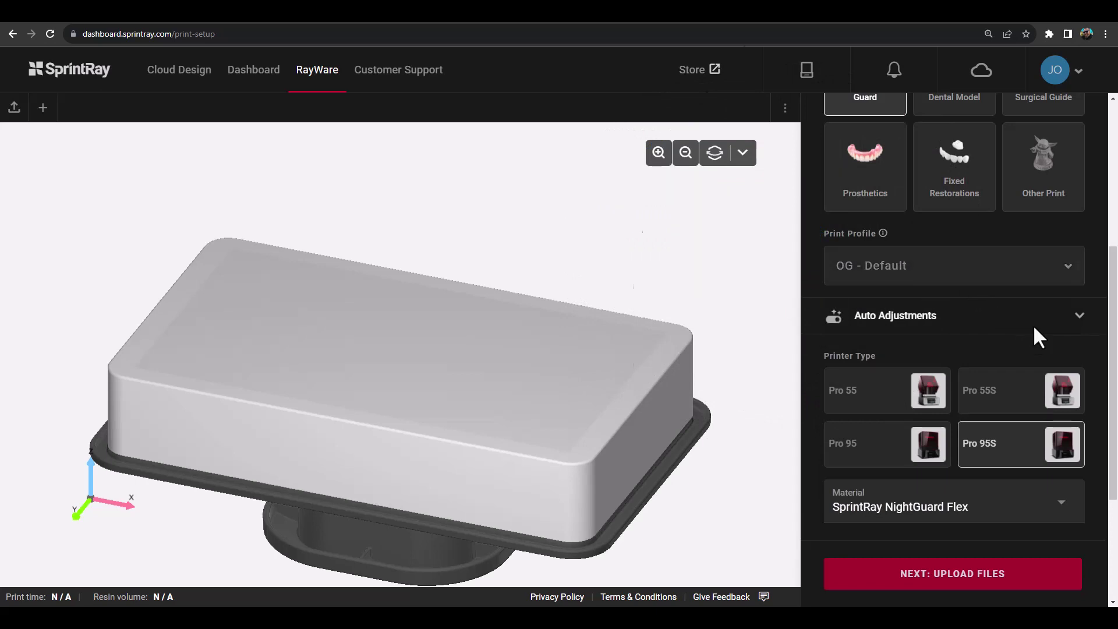
click(1054, 326)
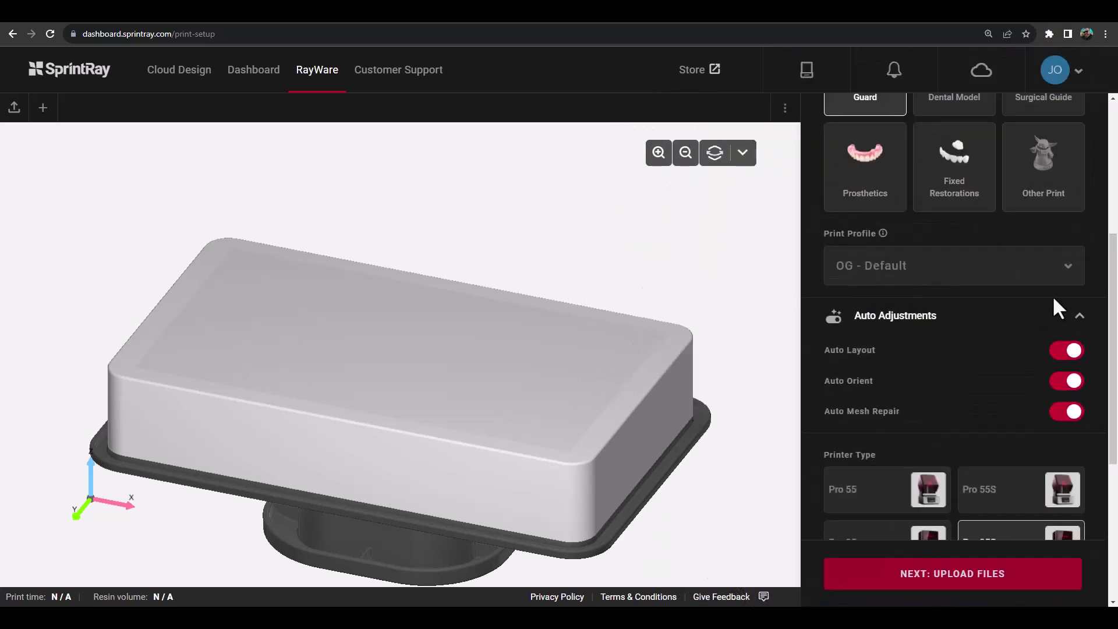
click(1068, 330)
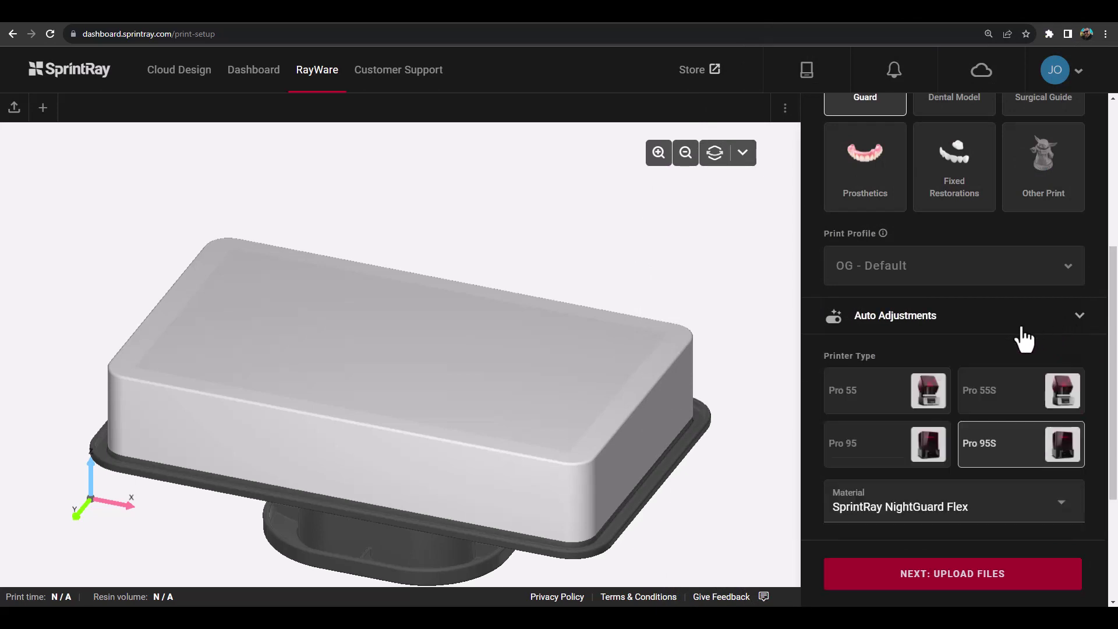
scroll(1023, 339, down, 4)
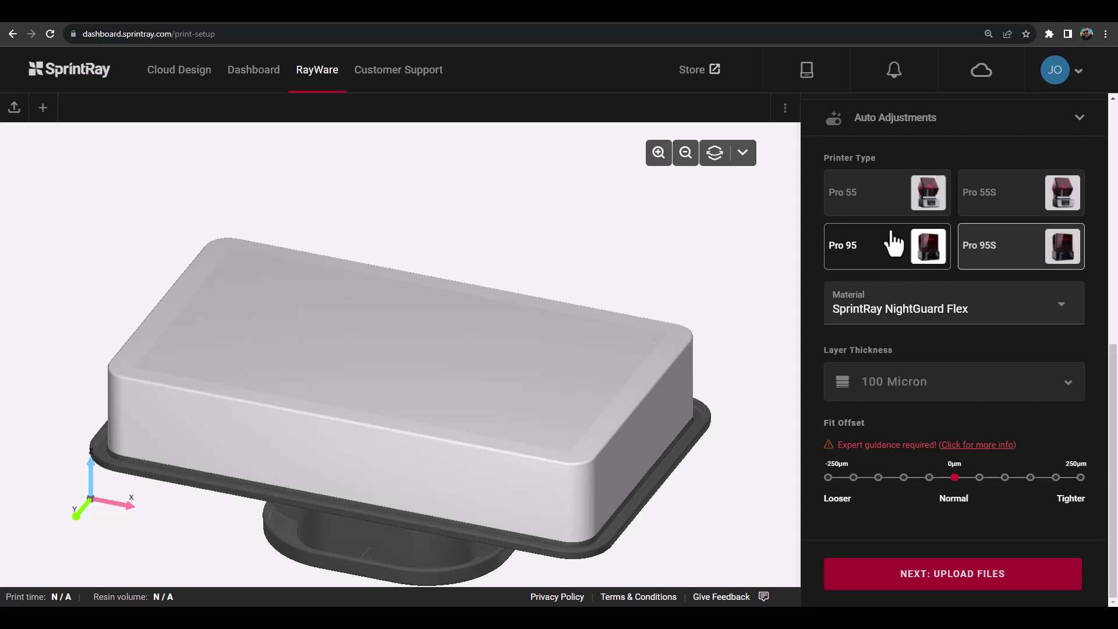
- Try KeySplint Soft, revert to SprintRay NightGuard Flex at 100 Micron, and continue to file upload
click(906, 315)
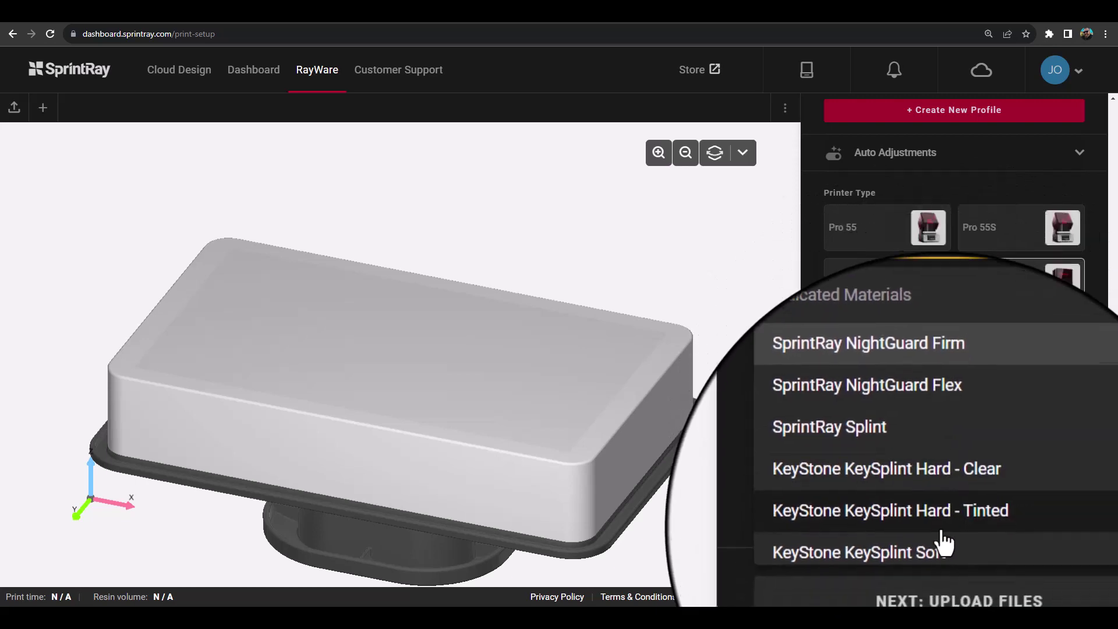
click(938, 543)
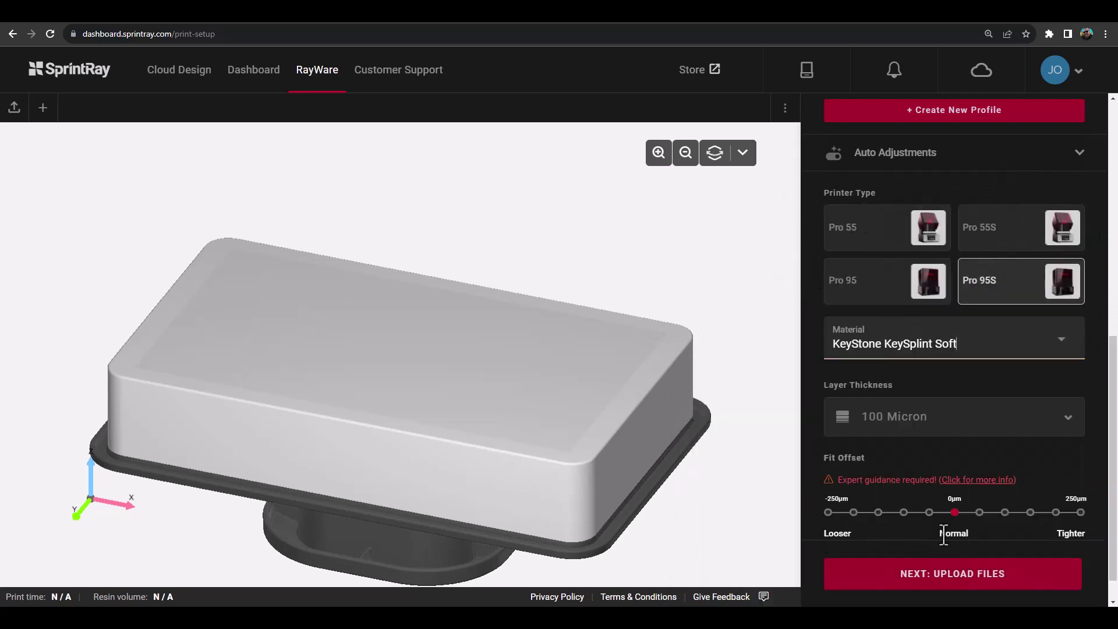
click(978, 361)
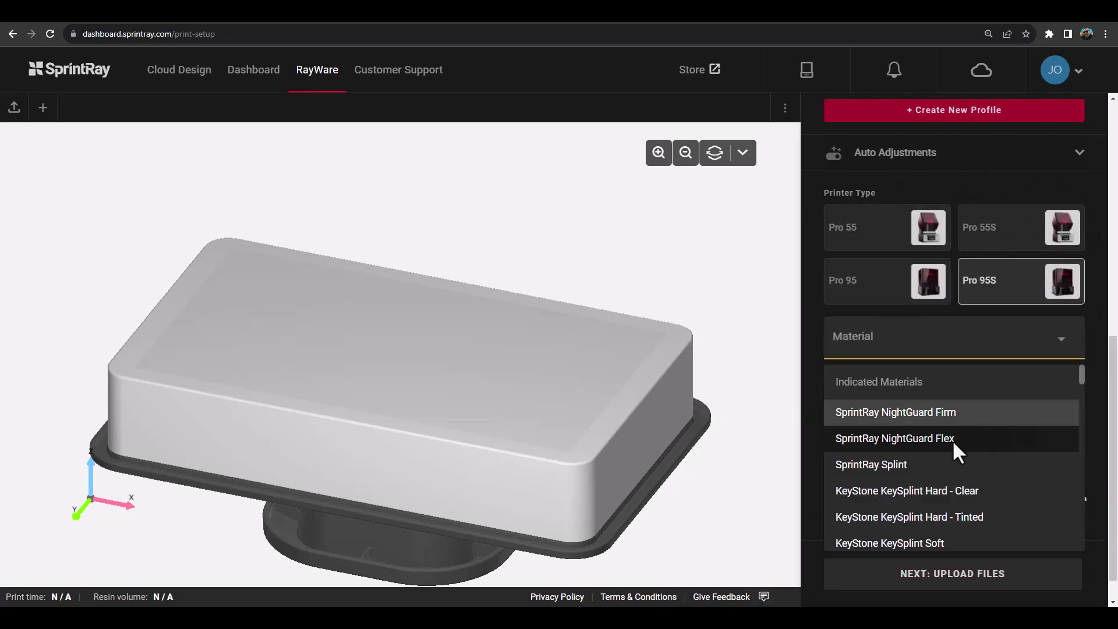
click(953, 440)
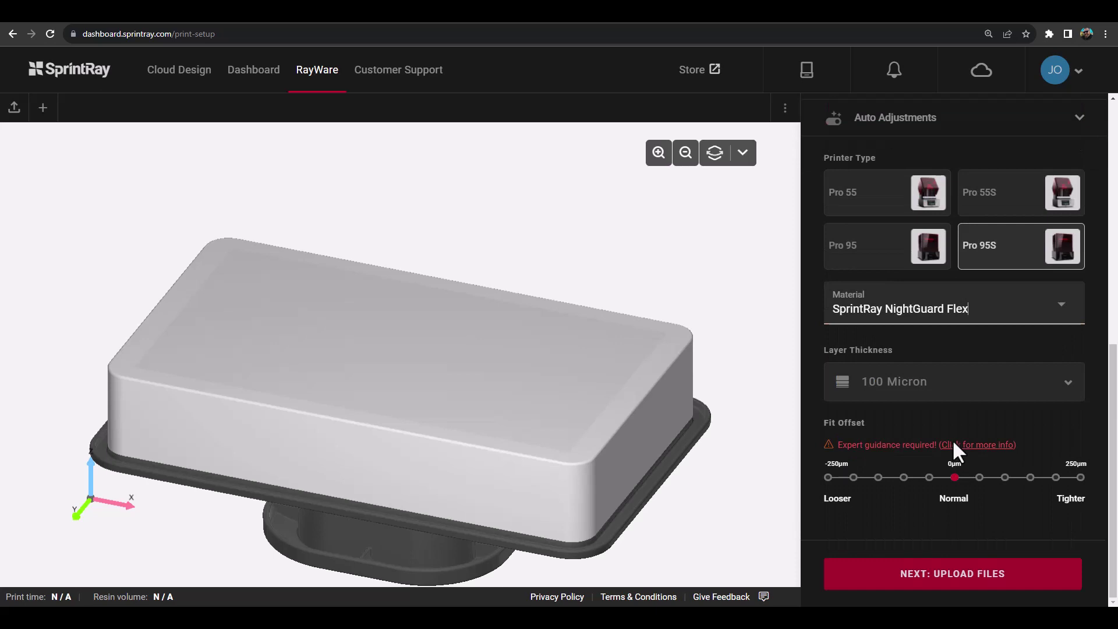
click(904, 391)
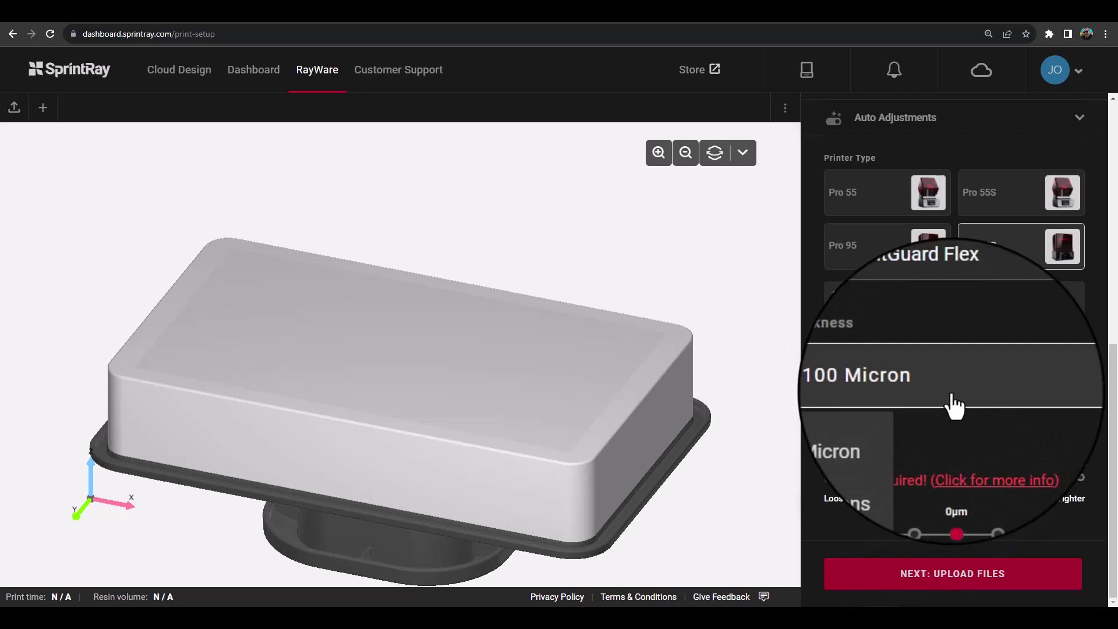
click(953, 407)
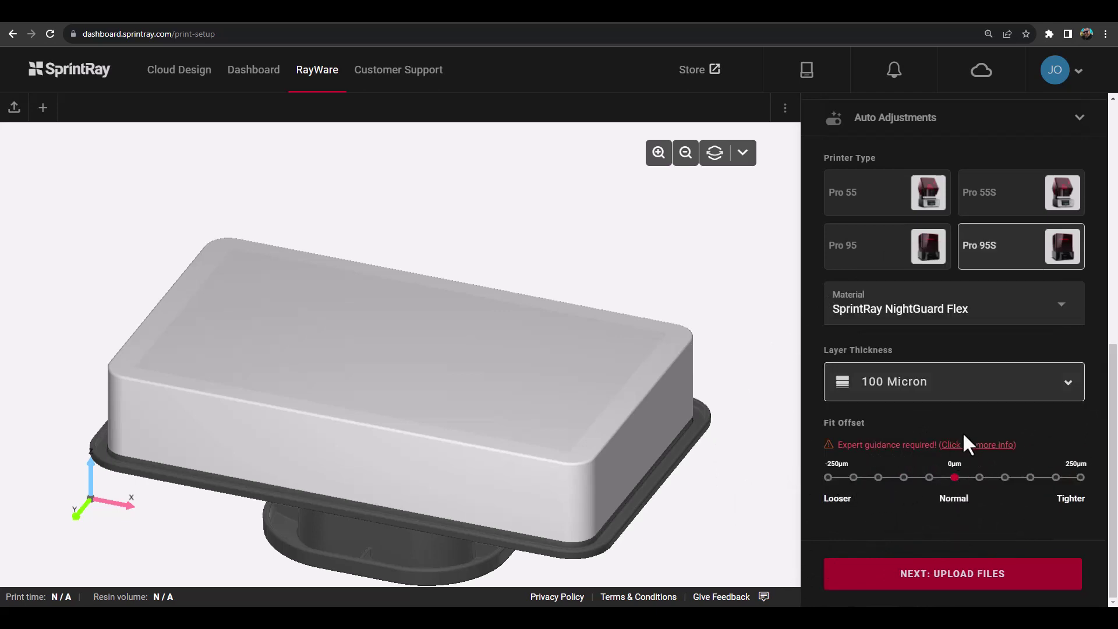
click(949, 568)
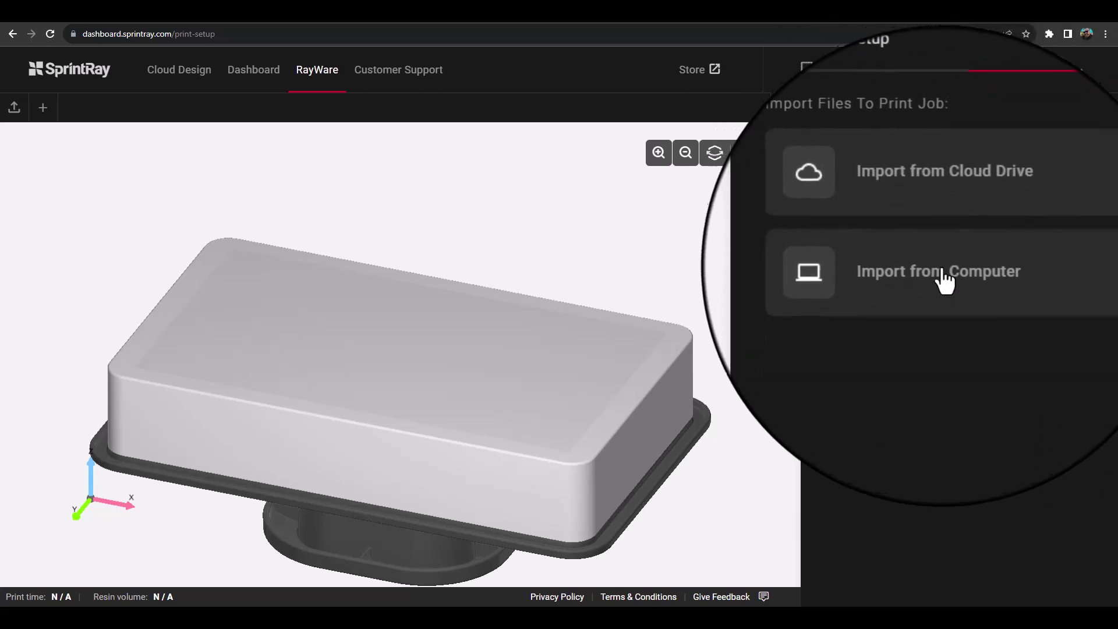
- Import SprintRay Nightguard Flex.stl from Sample STL & SPR Files > Nightguard with Model onto the platform
click(944, 278)
click(90, 117)
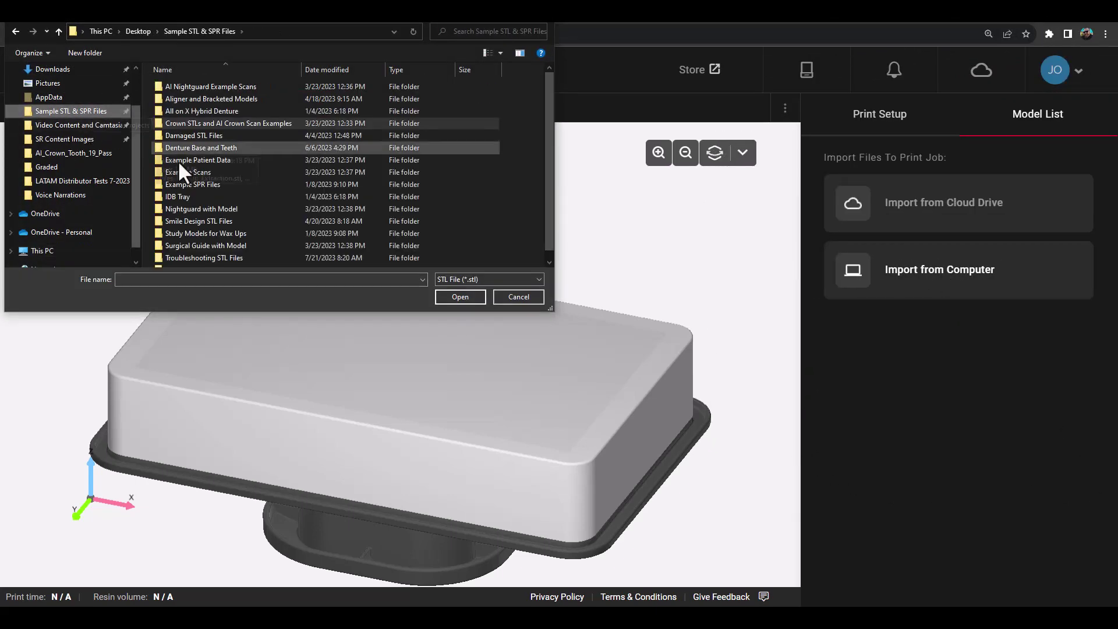
double_click(239, 206)
click(256, 111)
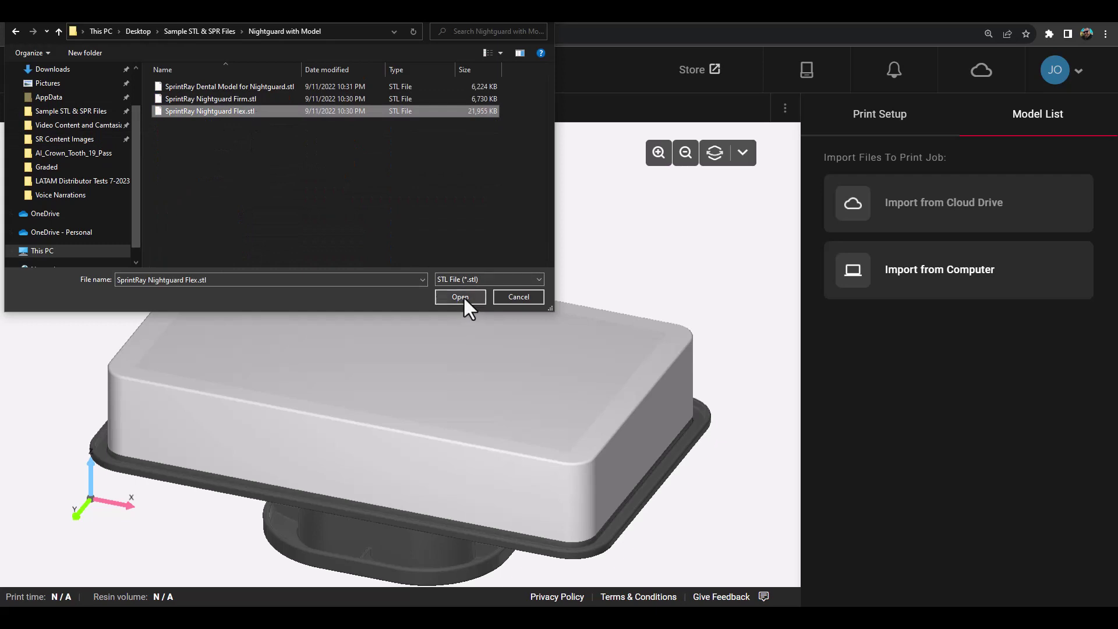
click(460, 296)
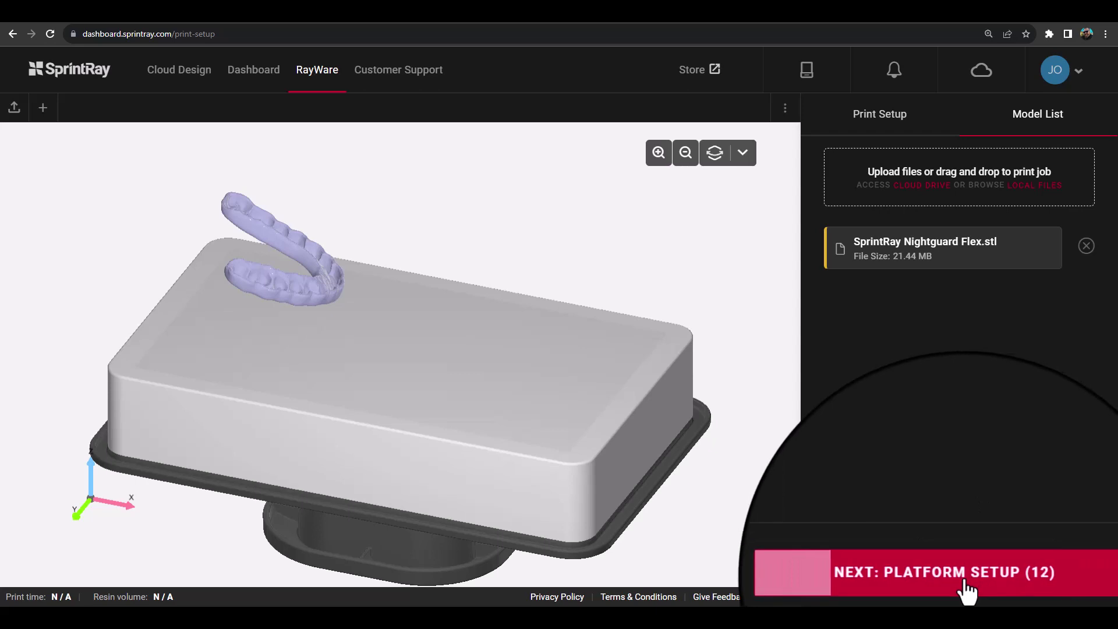
click(967, 590)
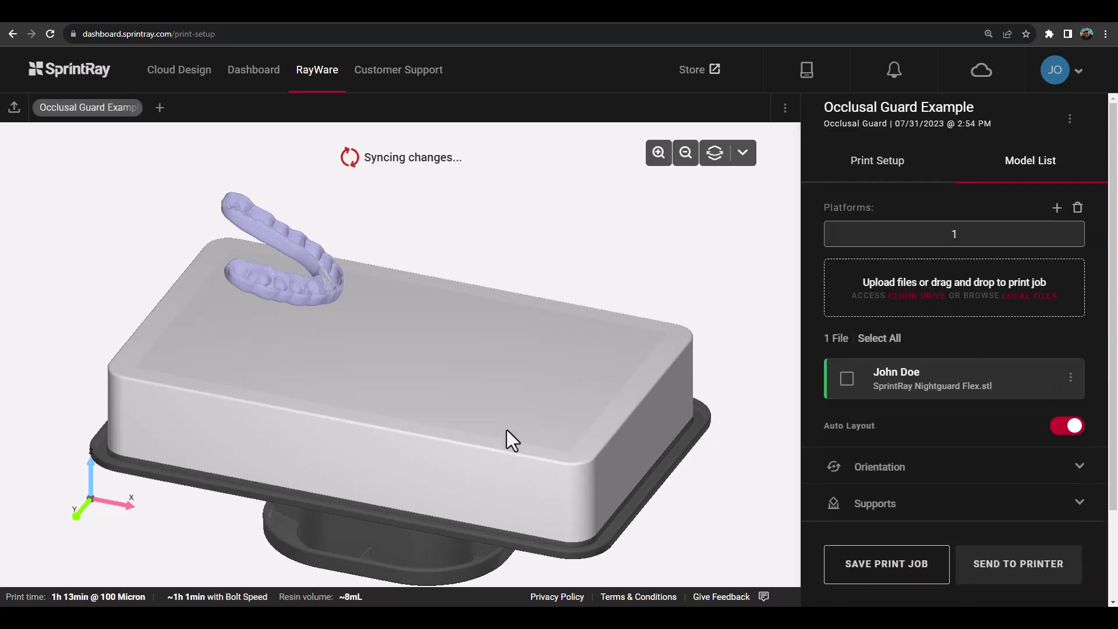
- Orbit to a low side view of the platform and select the nightguard model
drag(494, 426, 673, 407)
scroll(615, 424, up, 5)
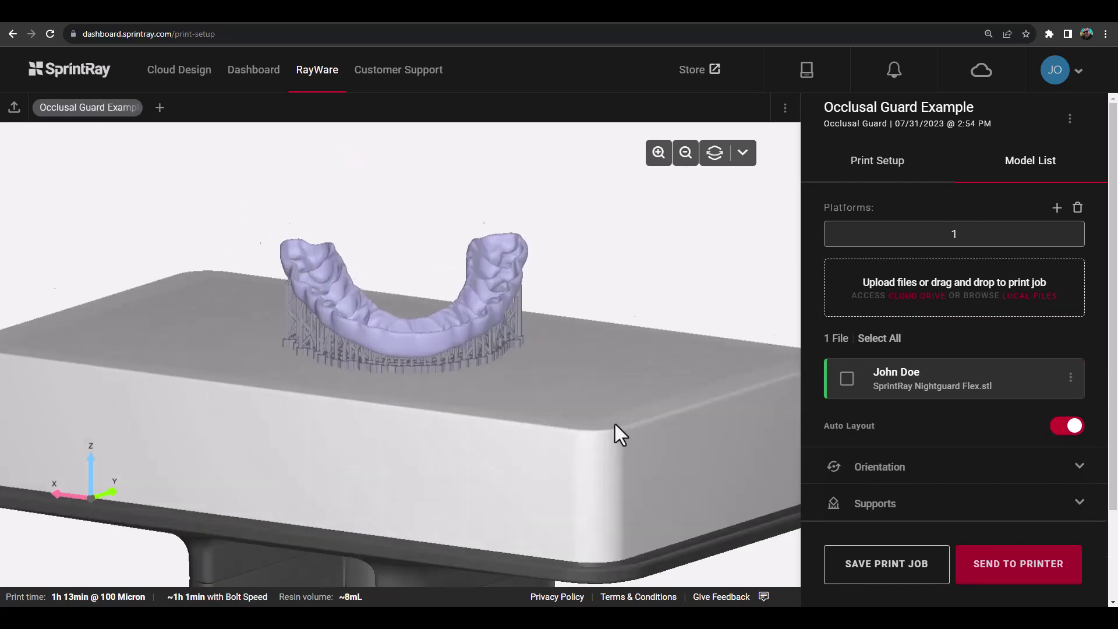
mouse_move(611, 426)
mouse_down()
mouse_move(578, 421)
mouse_move(613, 424)
mouse_up()
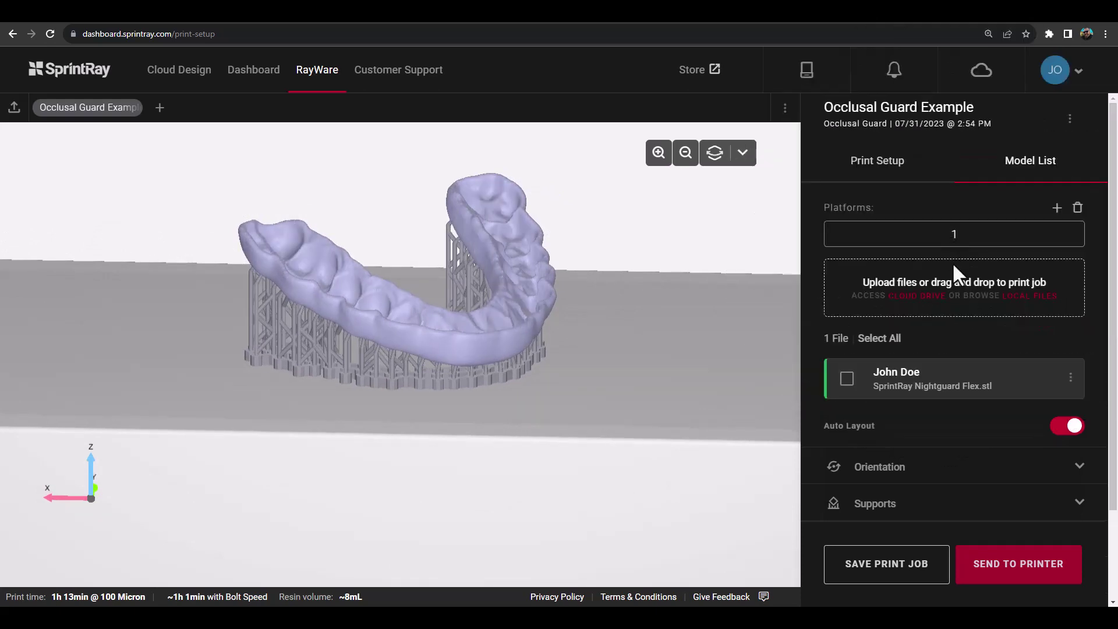
scroll(949, 348, down, 1)
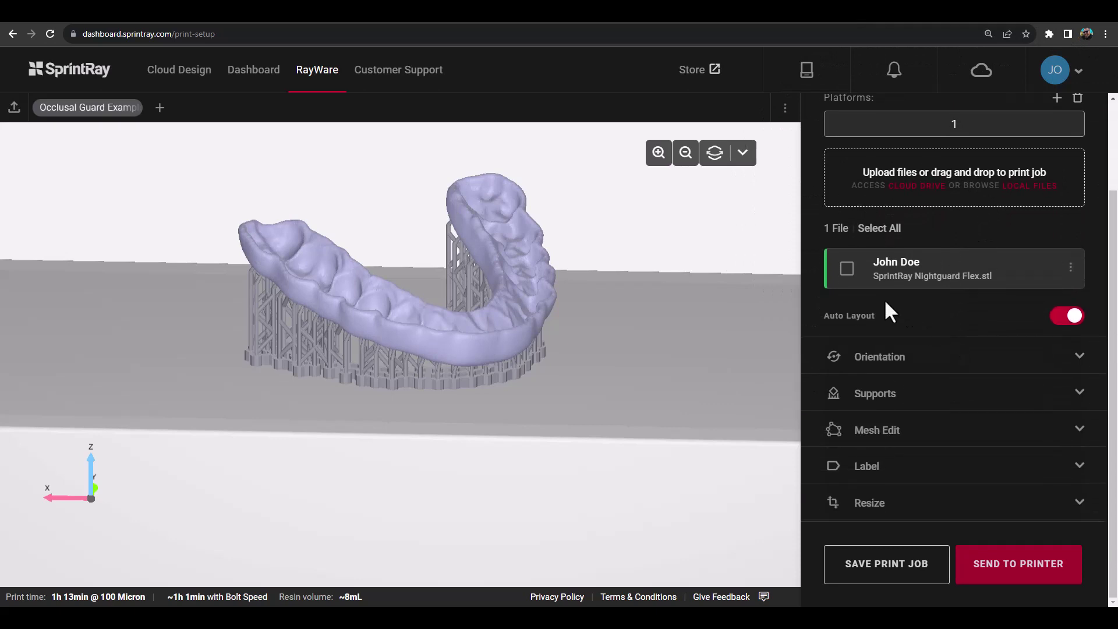
click(848, 334)
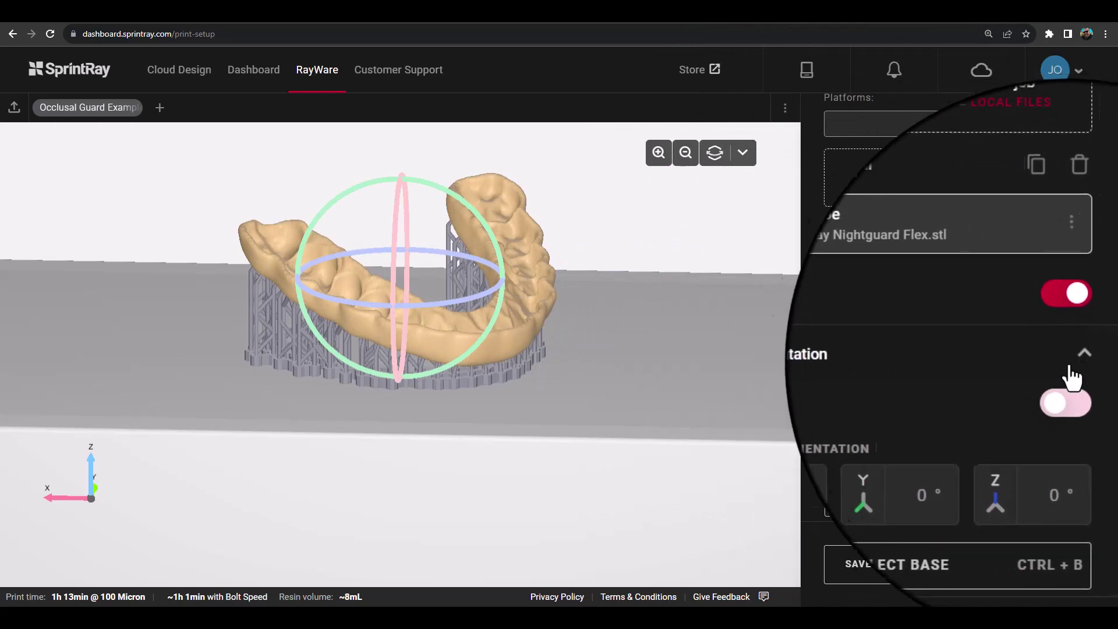
- Expand the Supports and Mesh Edit sections and open the guard's Label settings
scroll(996, 384, down, 2)
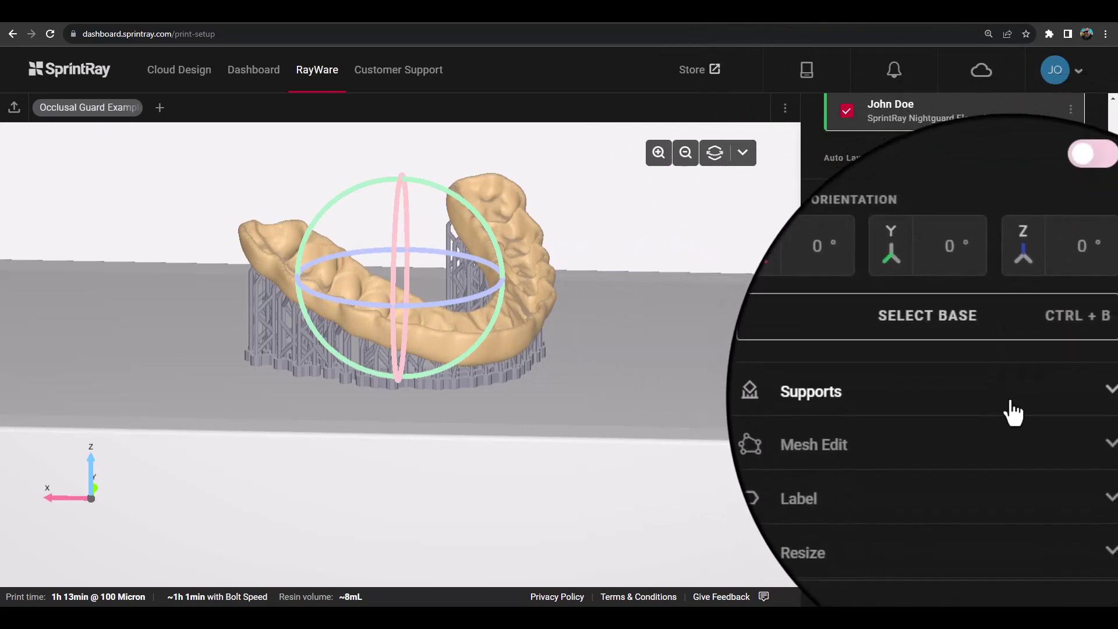
click(1008, 408)
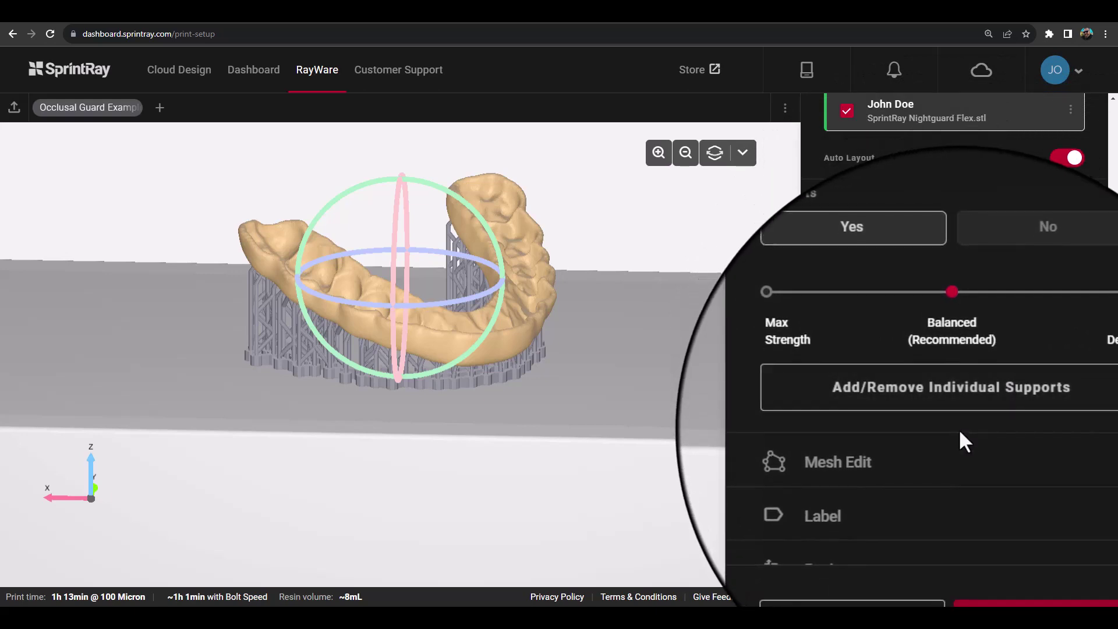
scroll(932, 443, down, 1)
click(886, 444)
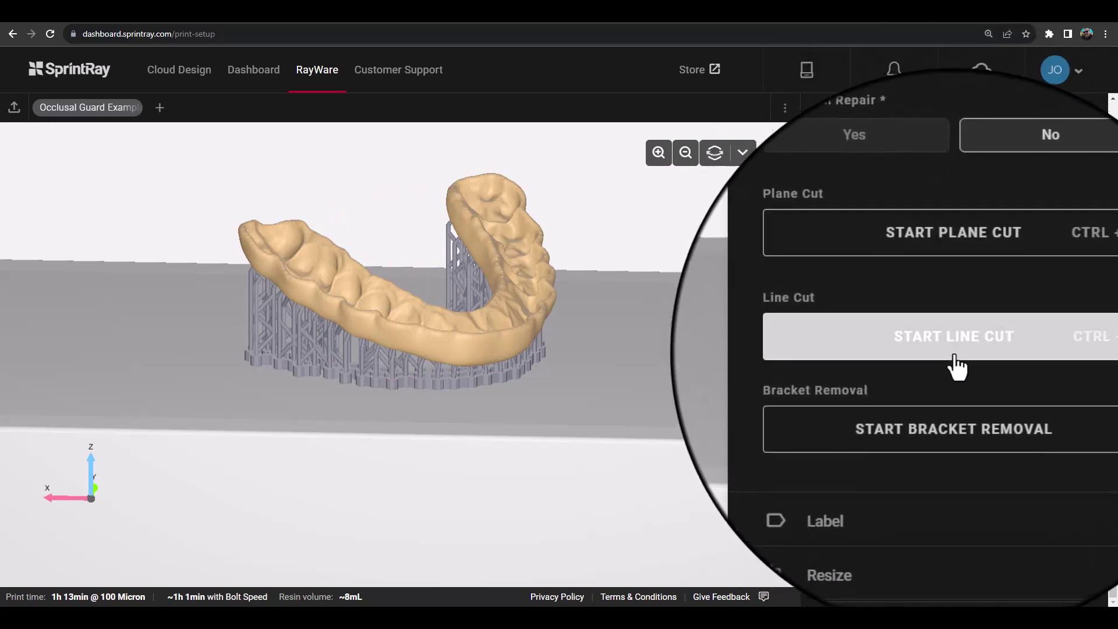
click(975, 479)
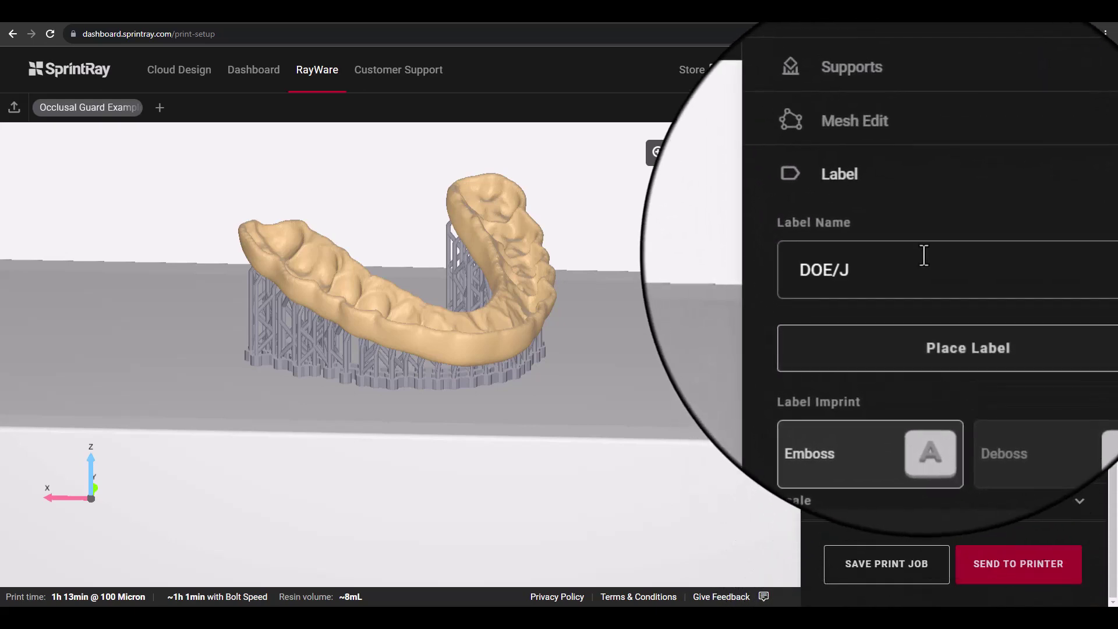
- Place the embossed name label on the guard's left side, rotate it along the arch, and confirm
click(931, 329)
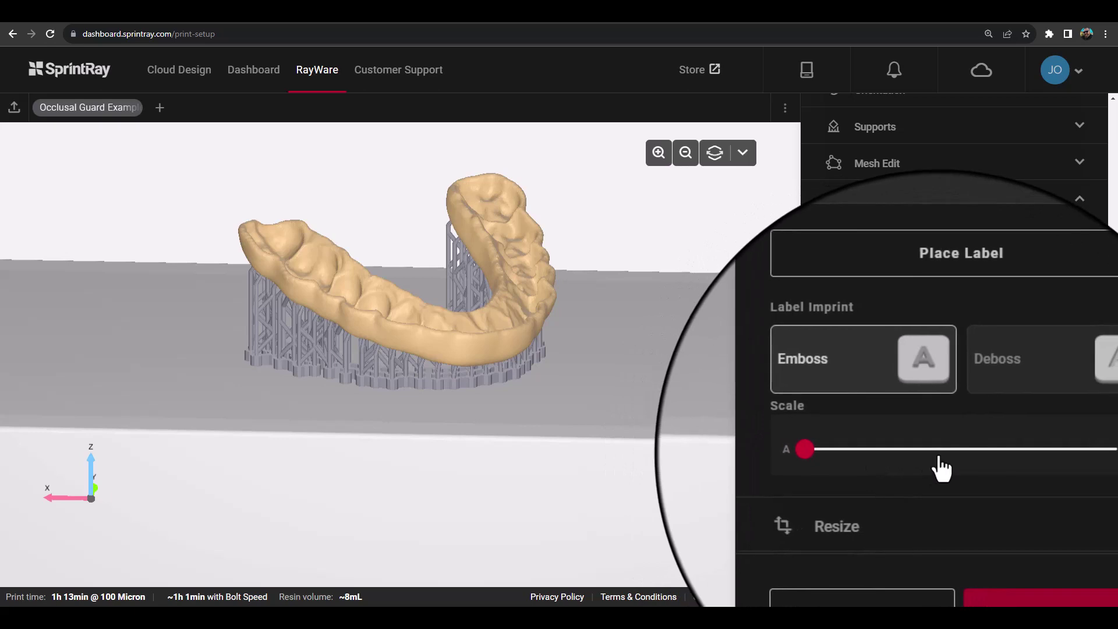
click(366, 344)
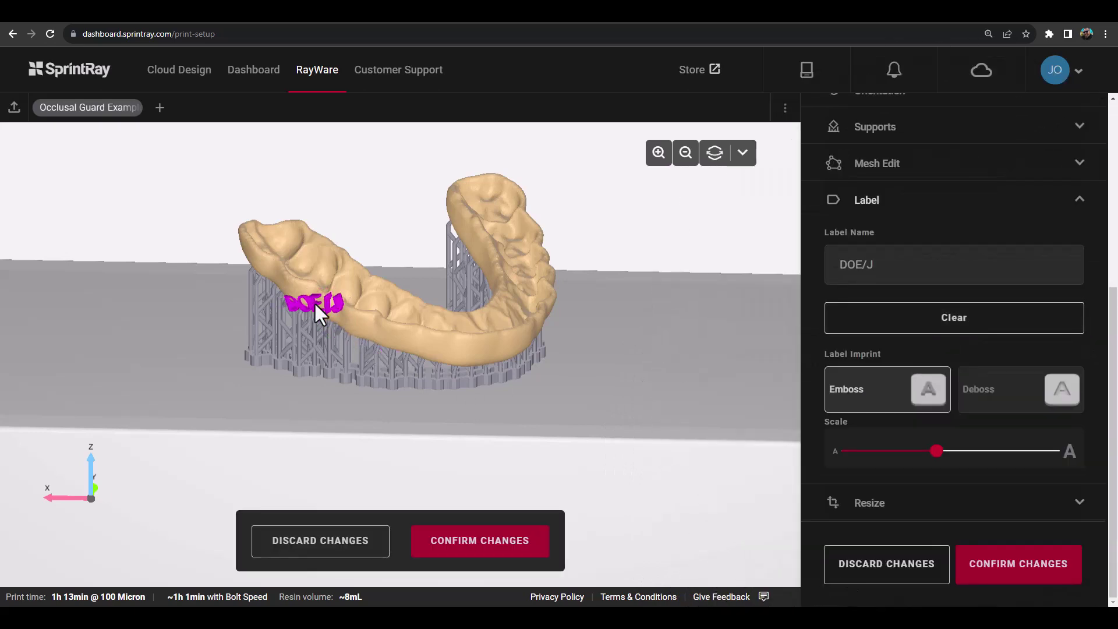
drag(331, 248, 344, 283)
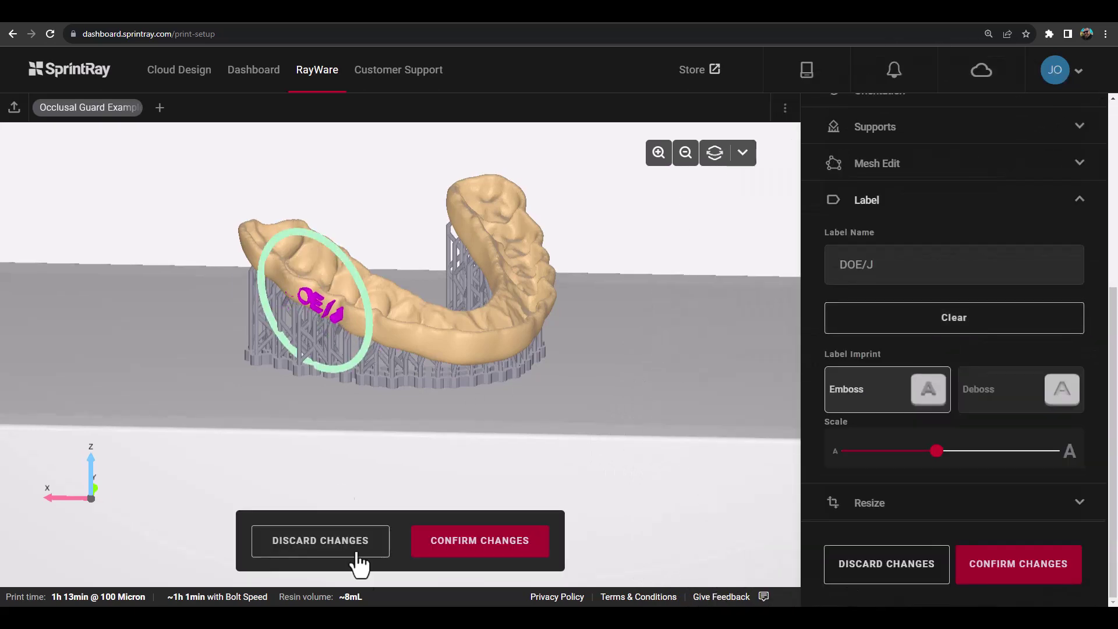
click(459, 548)
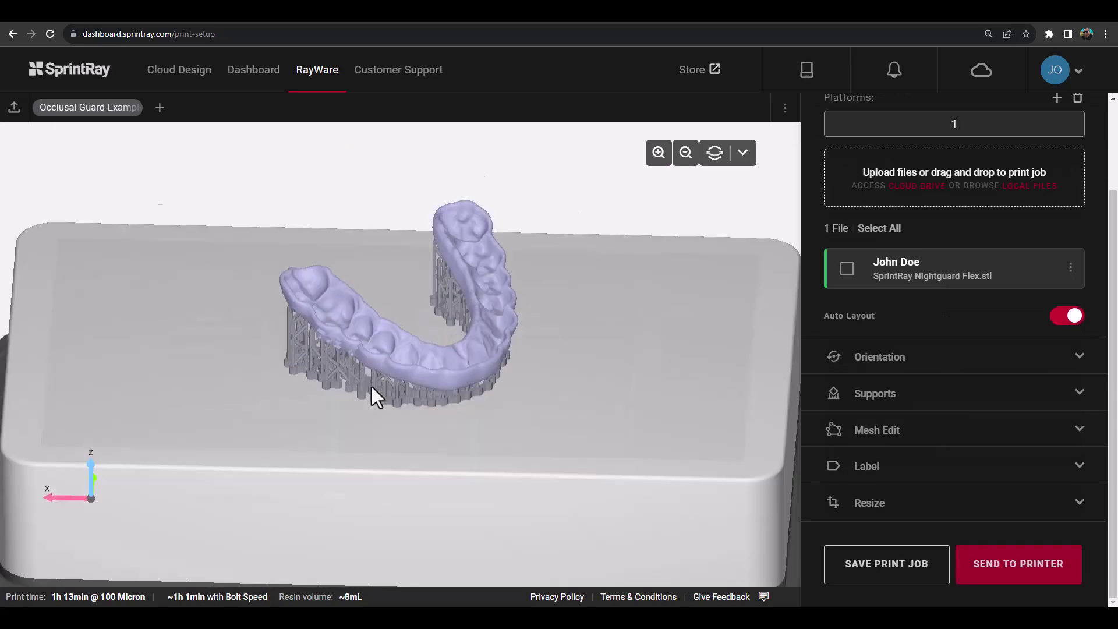
scroll(338, 480, up, 5)
scroll(439, 549, up, 3)
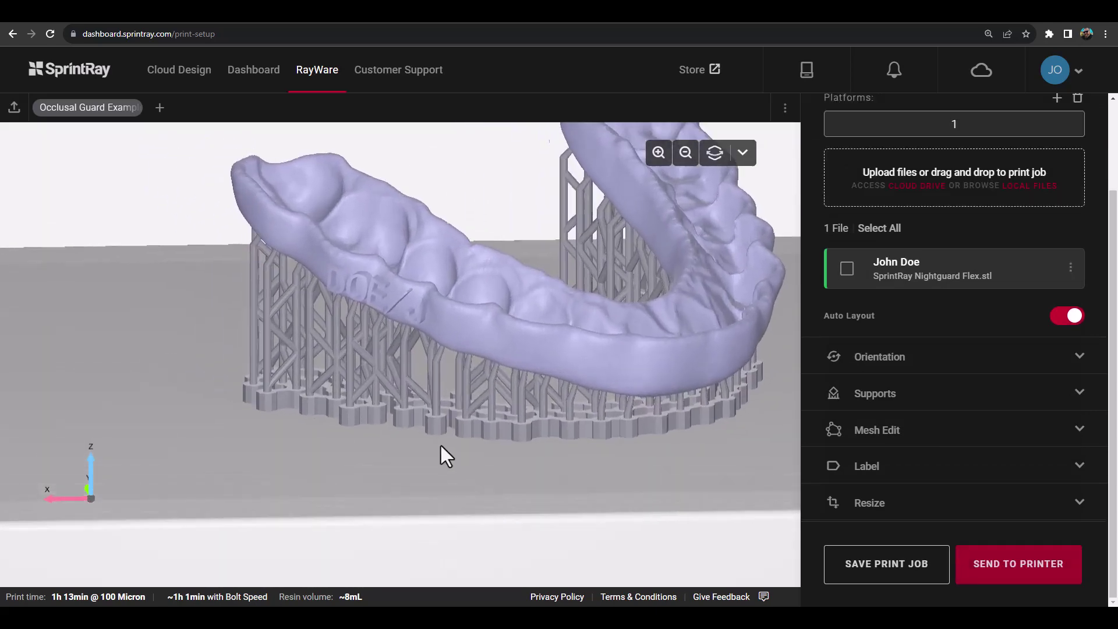
click(668, 320)
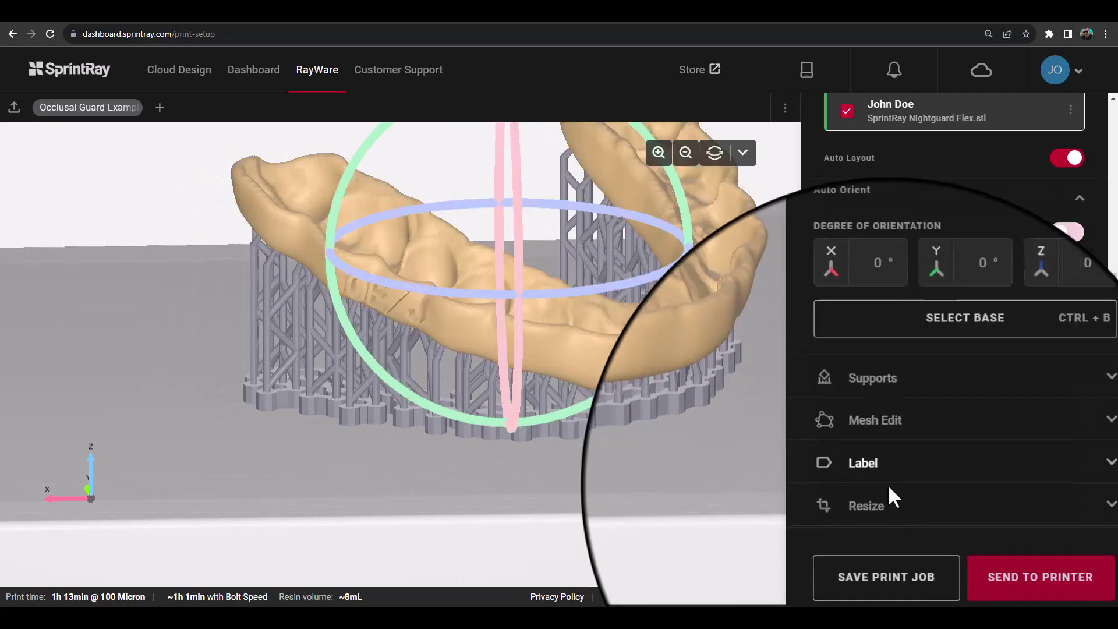
click(927, 513)
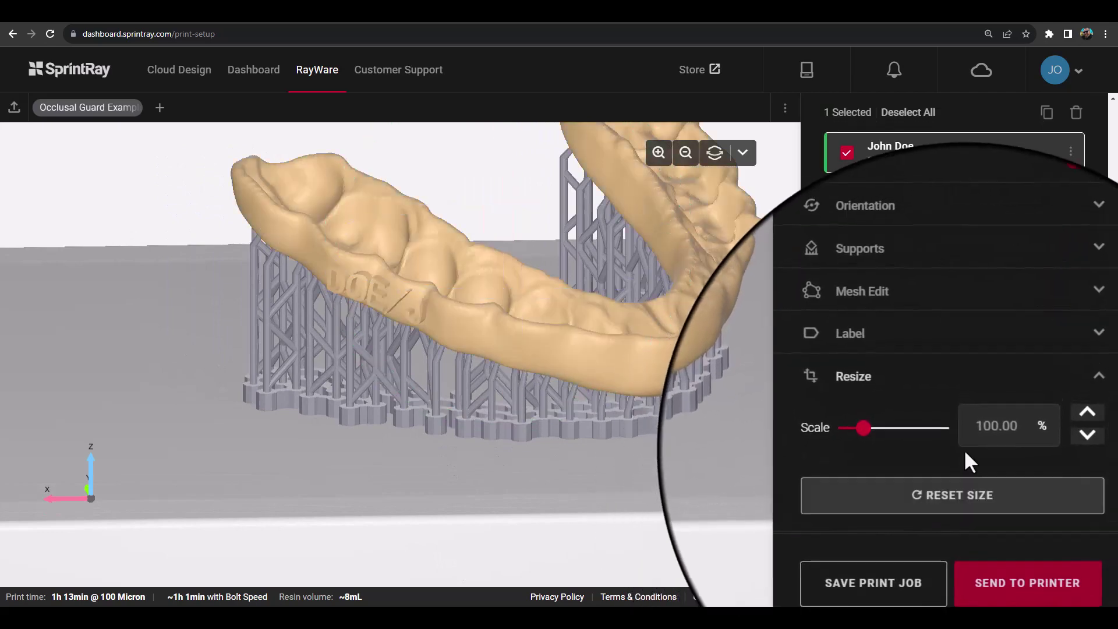
click(1072, 418)
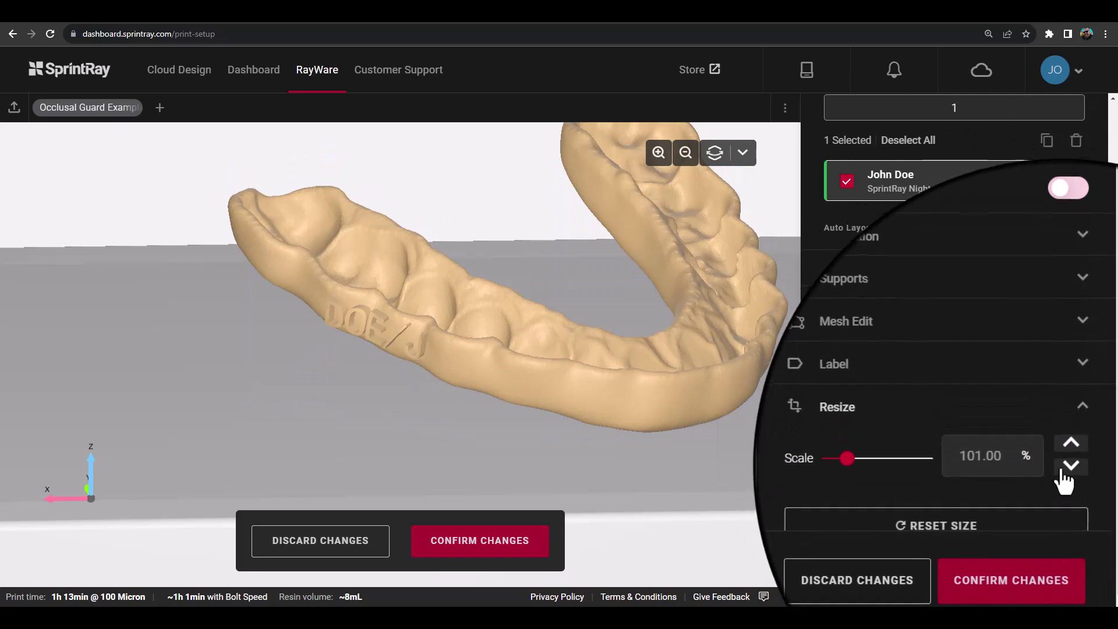
click(1070, 437)
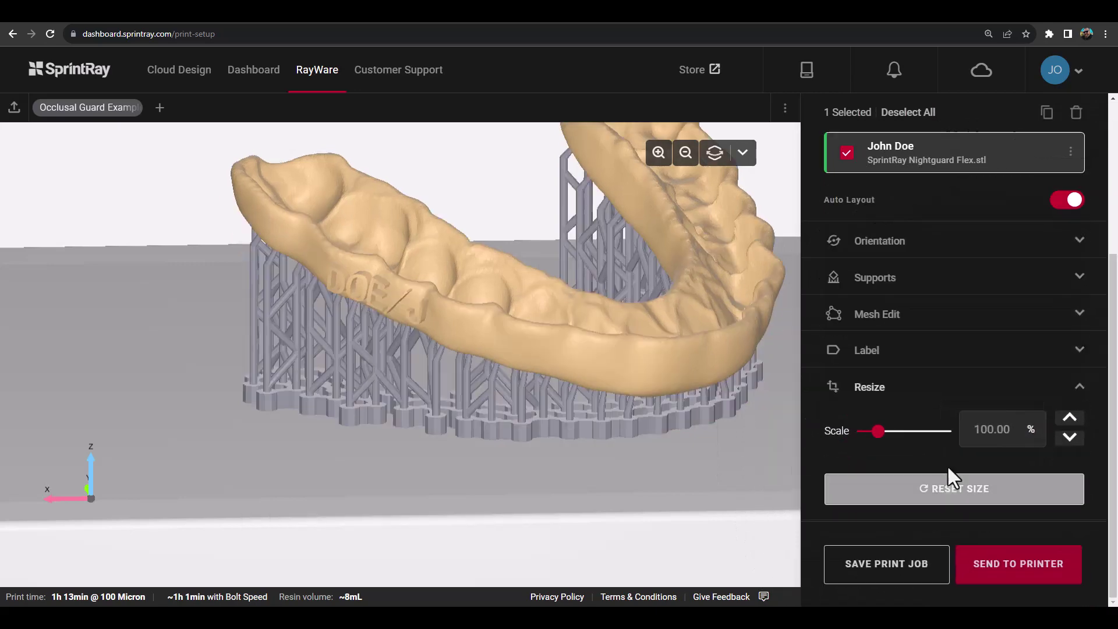
scroll(947, 460, up, 4)
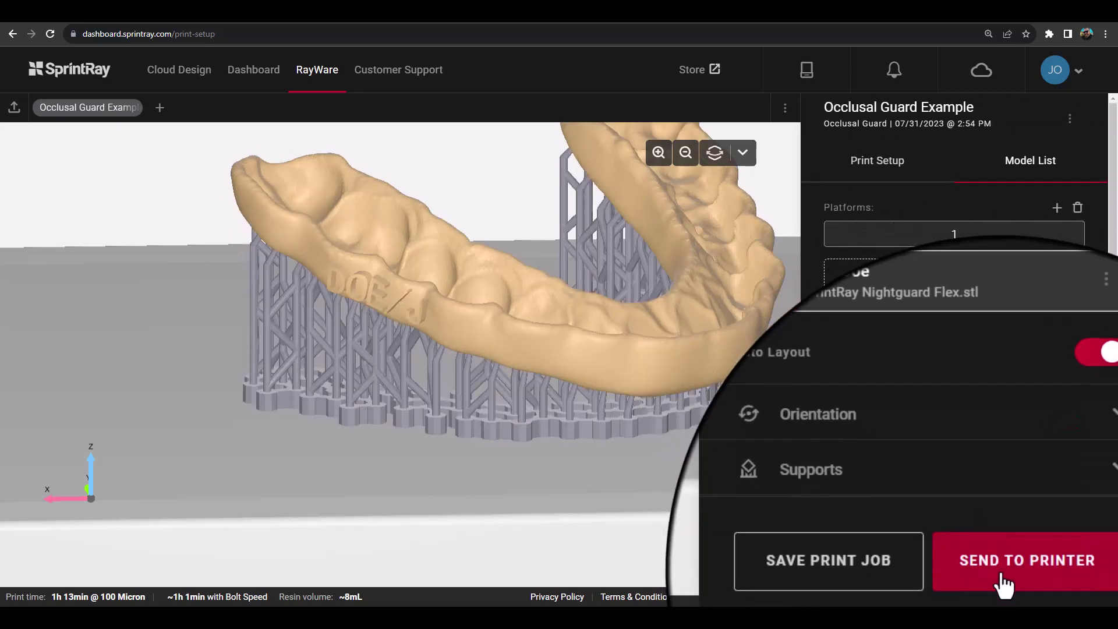
- Queue the Occlusal Guard Example job to the available Pro 95 S printer
click(1003, 583)
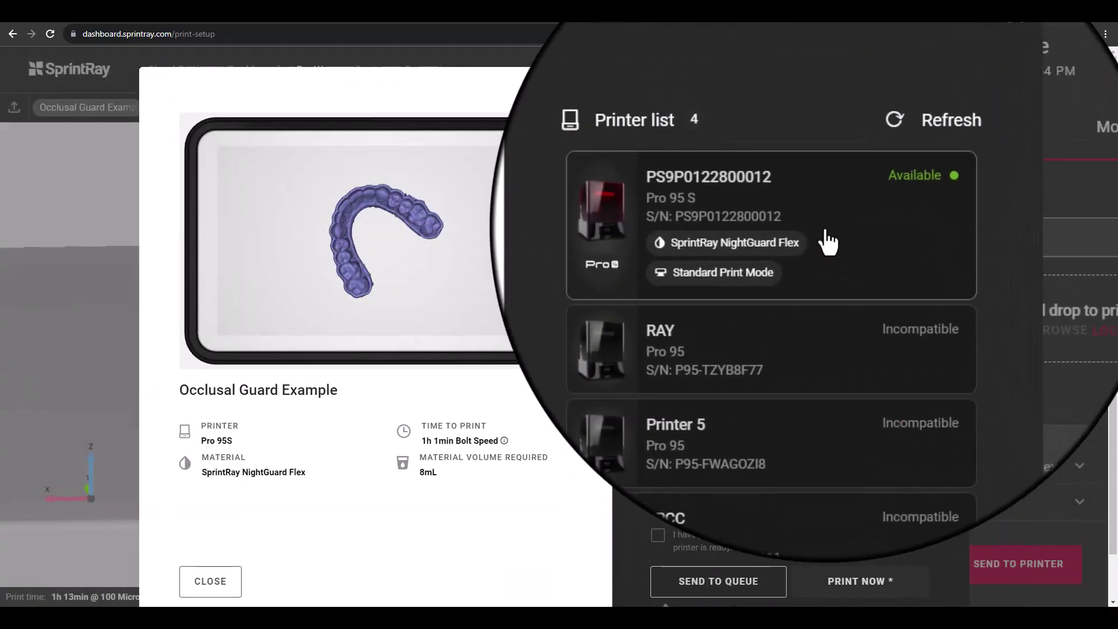
click(828, 242)
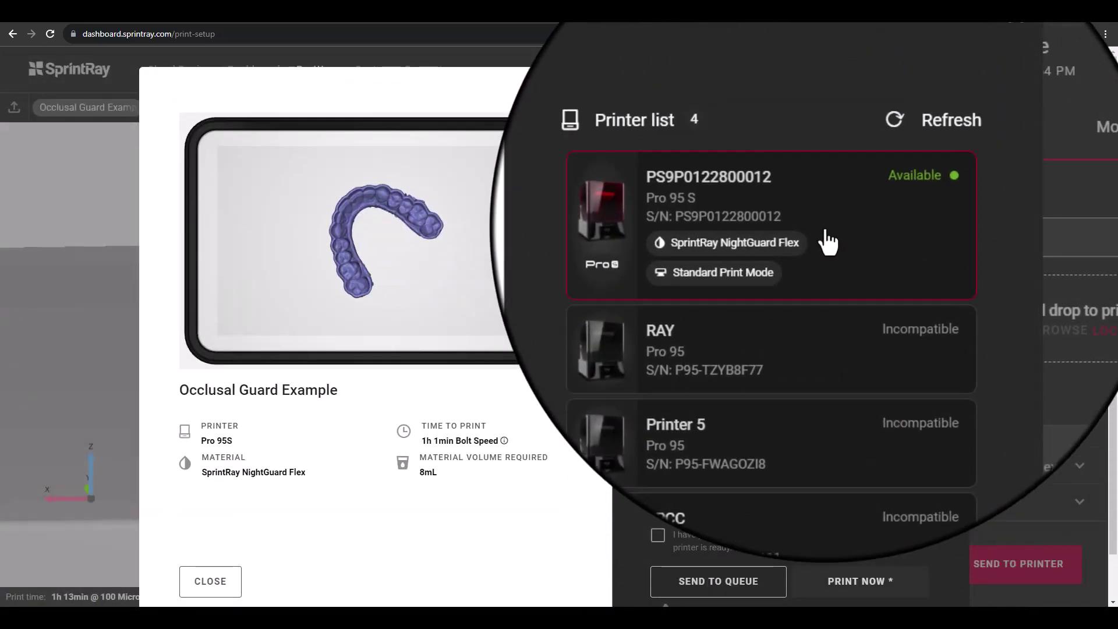
scroll(938, 258, down, 1)
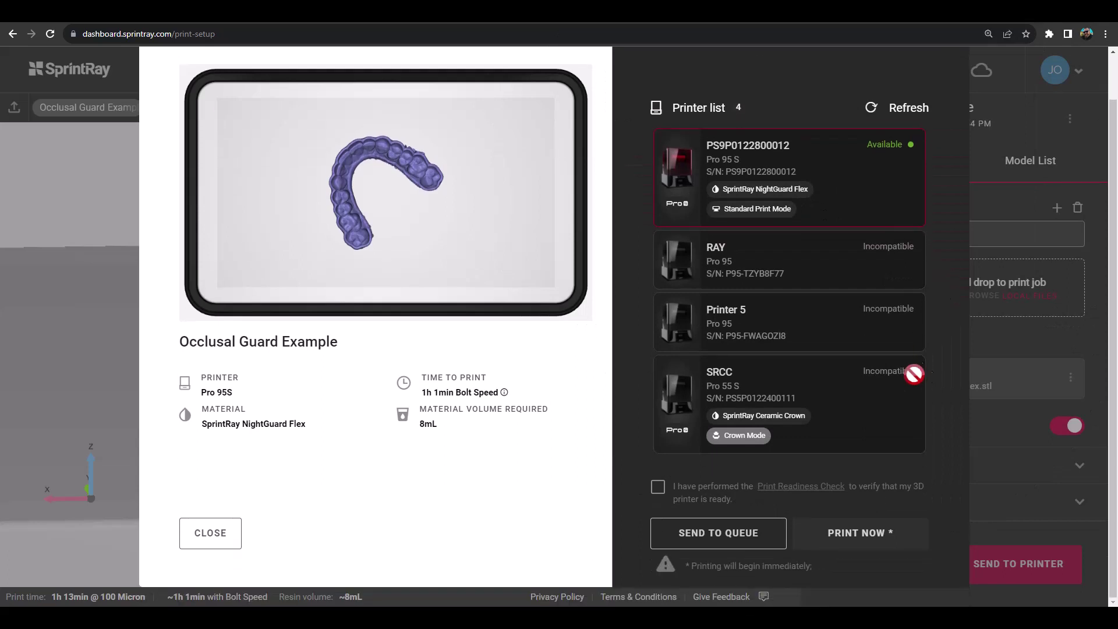
click(722, 541)
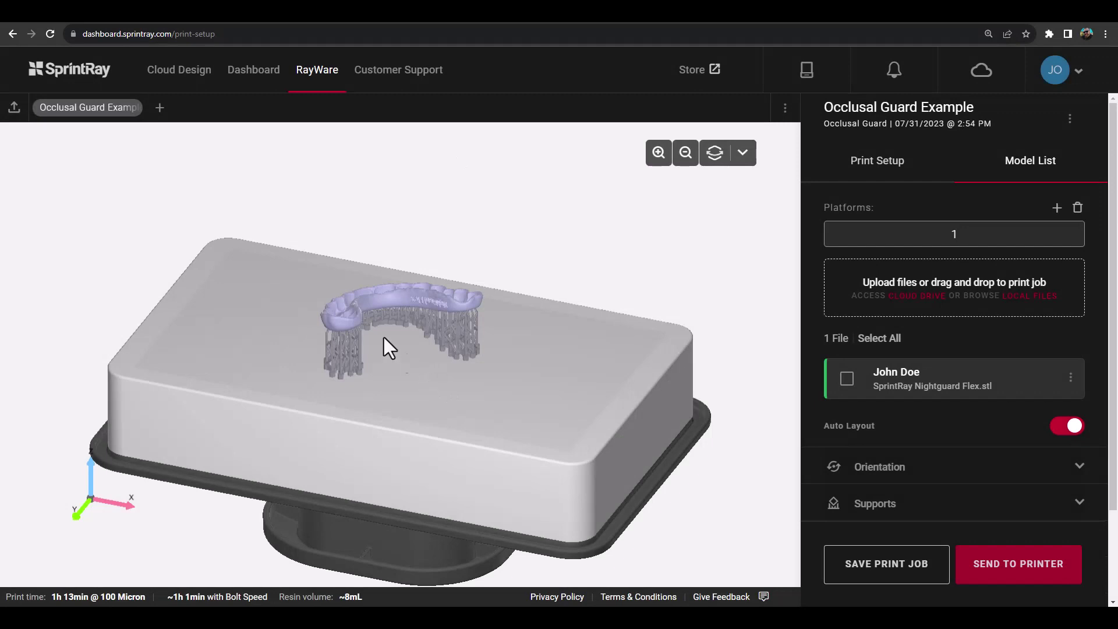
- Start a new Dental Model job on the Pro 95S printer and proceed to file upload
click(159, 108)
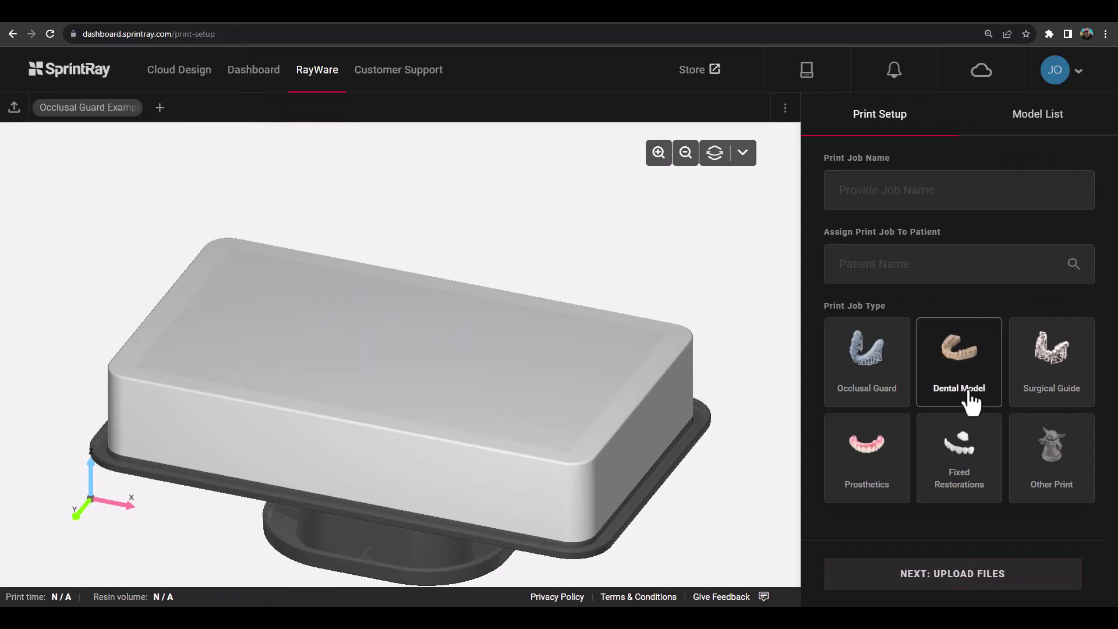
click(969, 350)
scroll(969, 393, down, 4)
scroll(986, 393, down, 1)
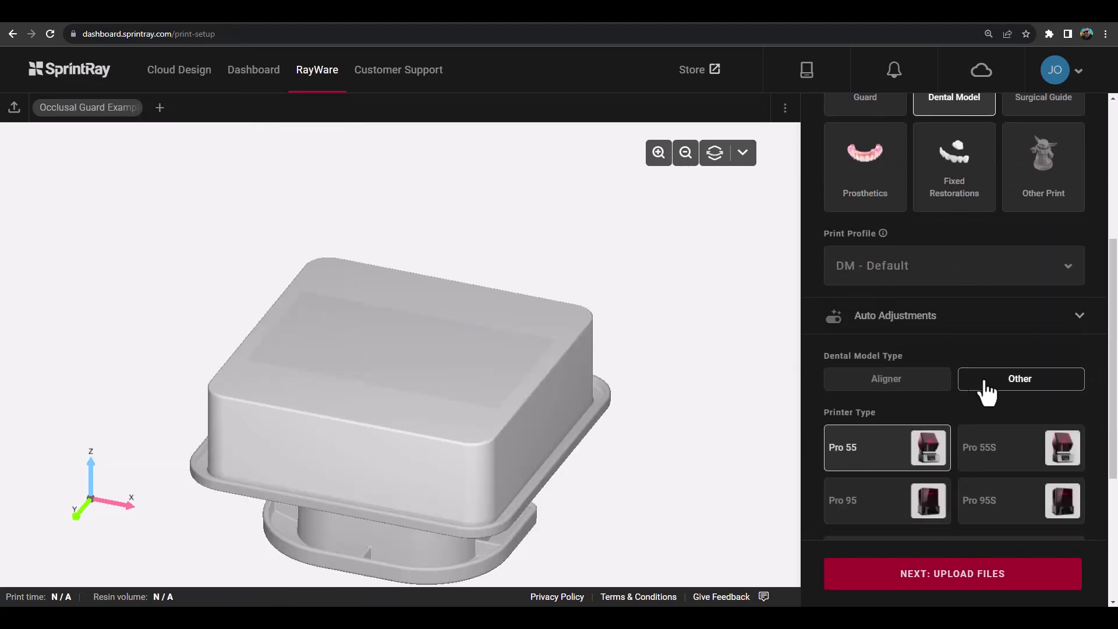
scroll(990, 398, down, 2)
click(990, 398)
scroll(990, 399, down, 2)
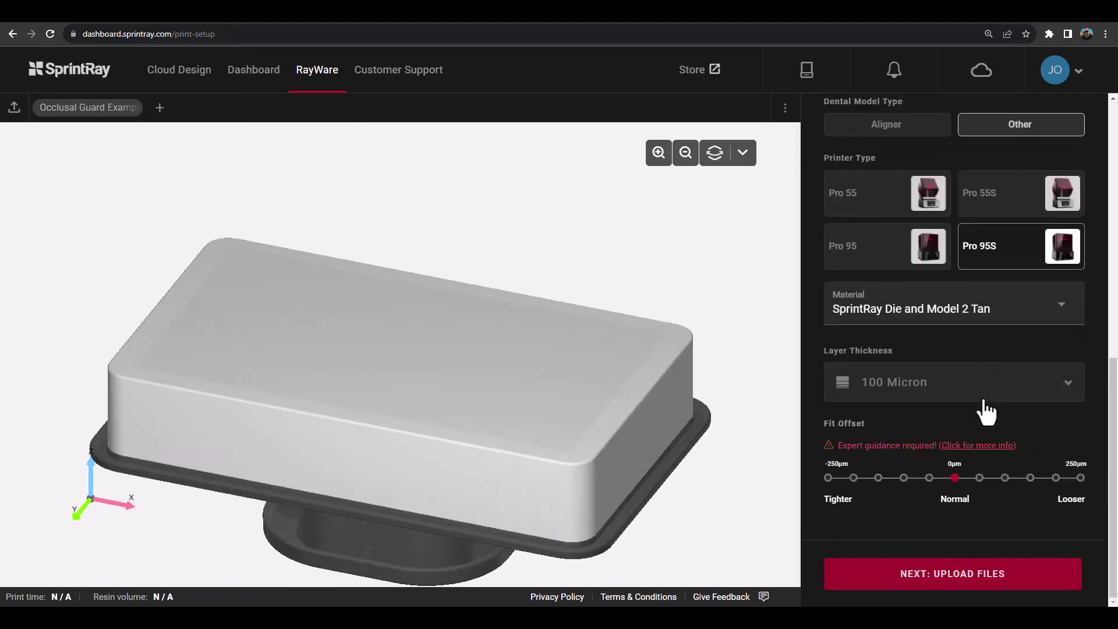
click(950, 582)
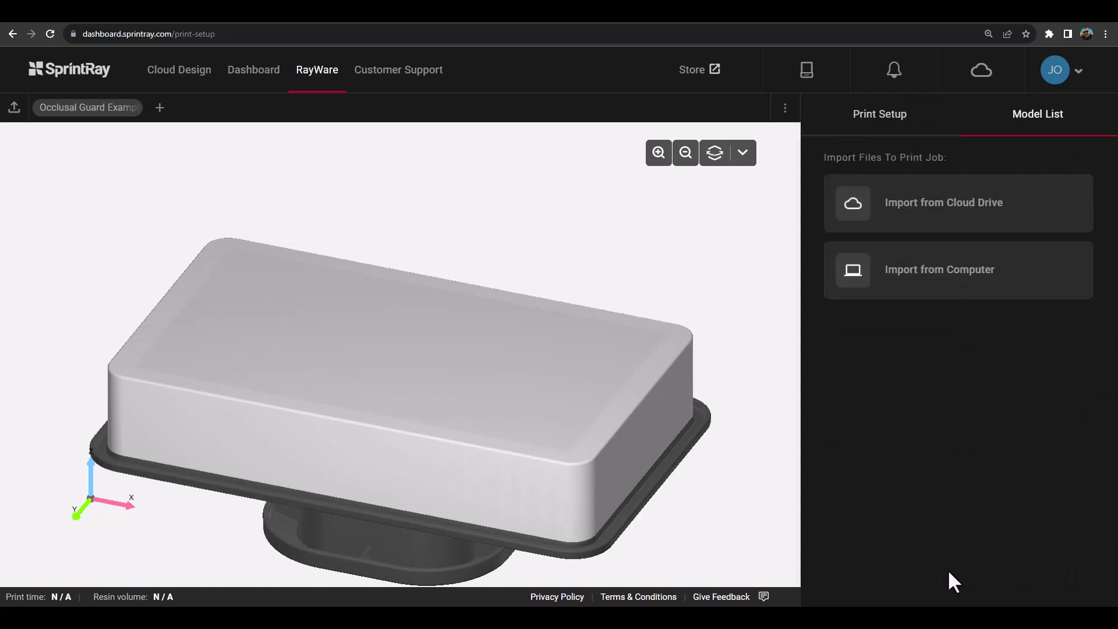
- Add the newer upperjaw.stl from the patient's cloud drive folder to the Dental Model job
click(948, 225)
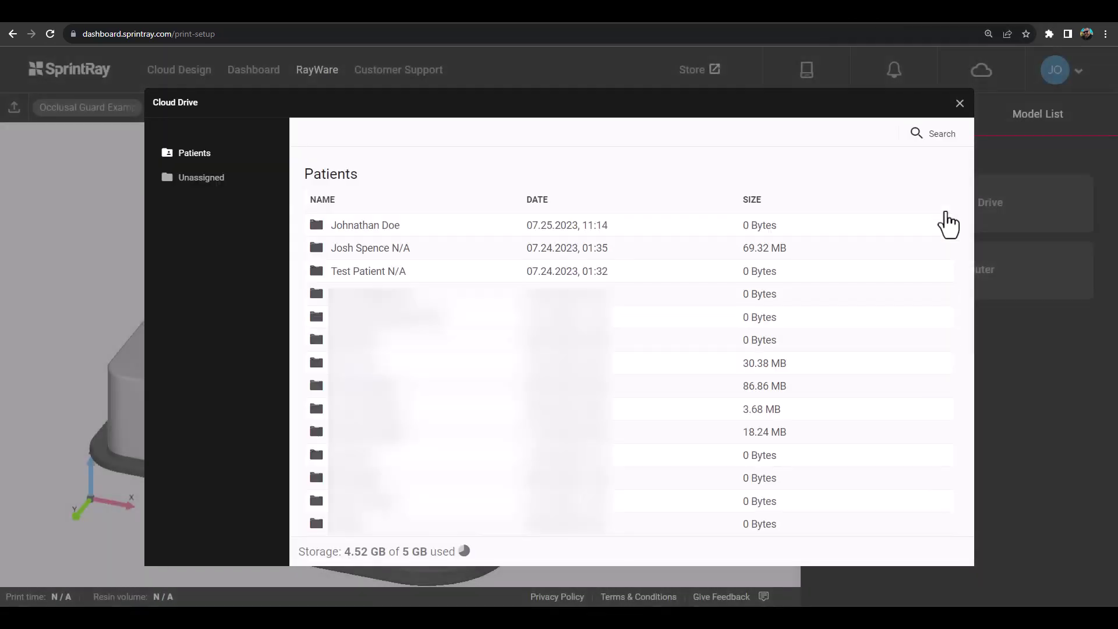
click(452, 250)
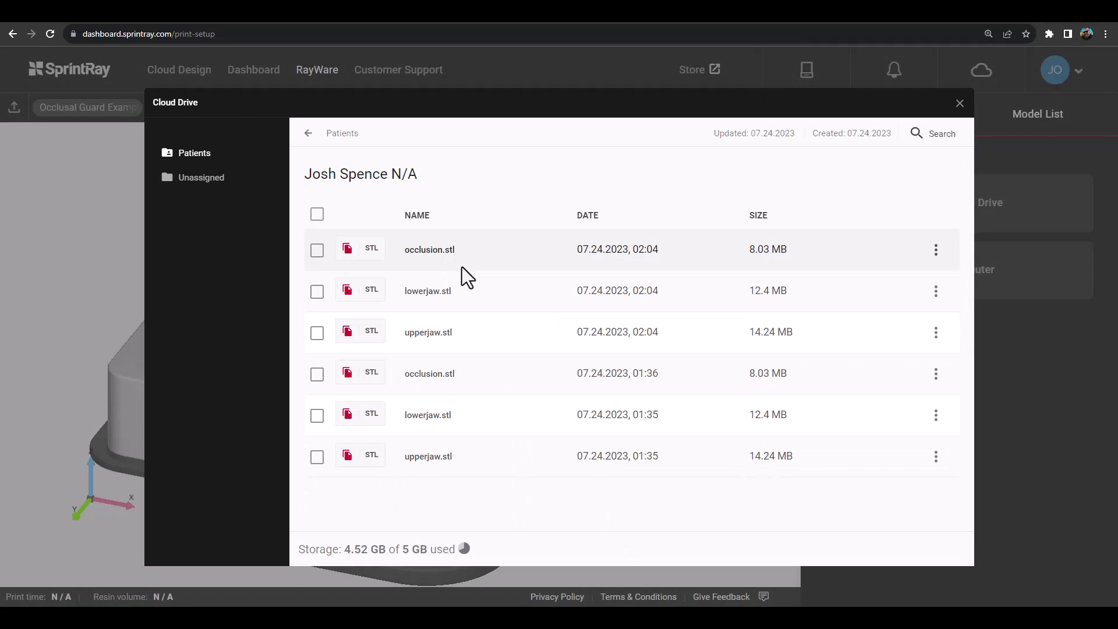
click(474, 333)
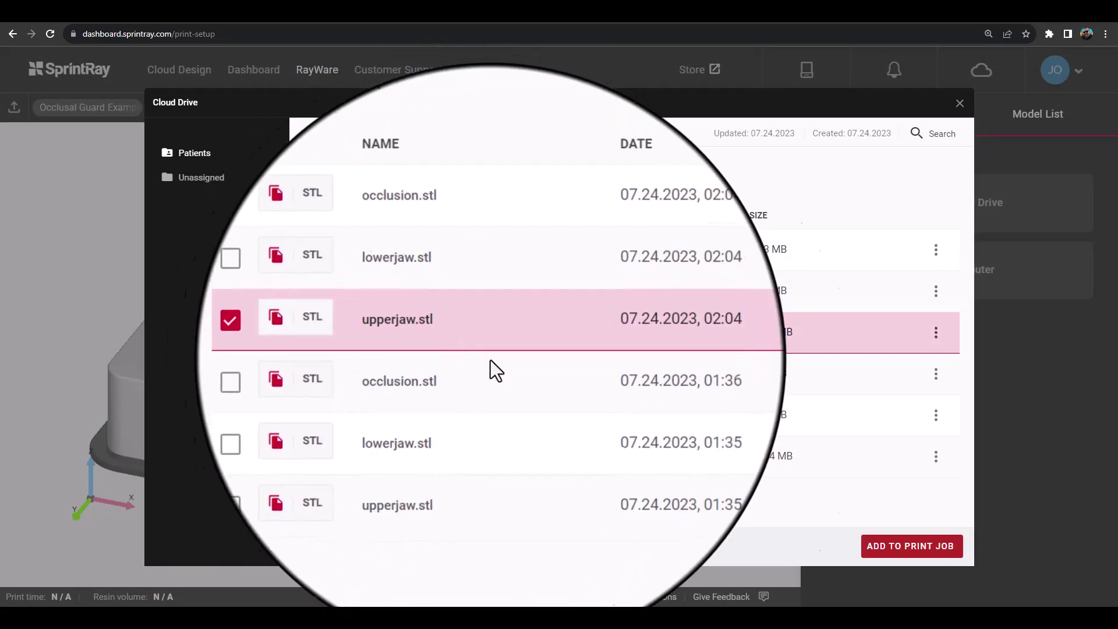
click(899, 540)
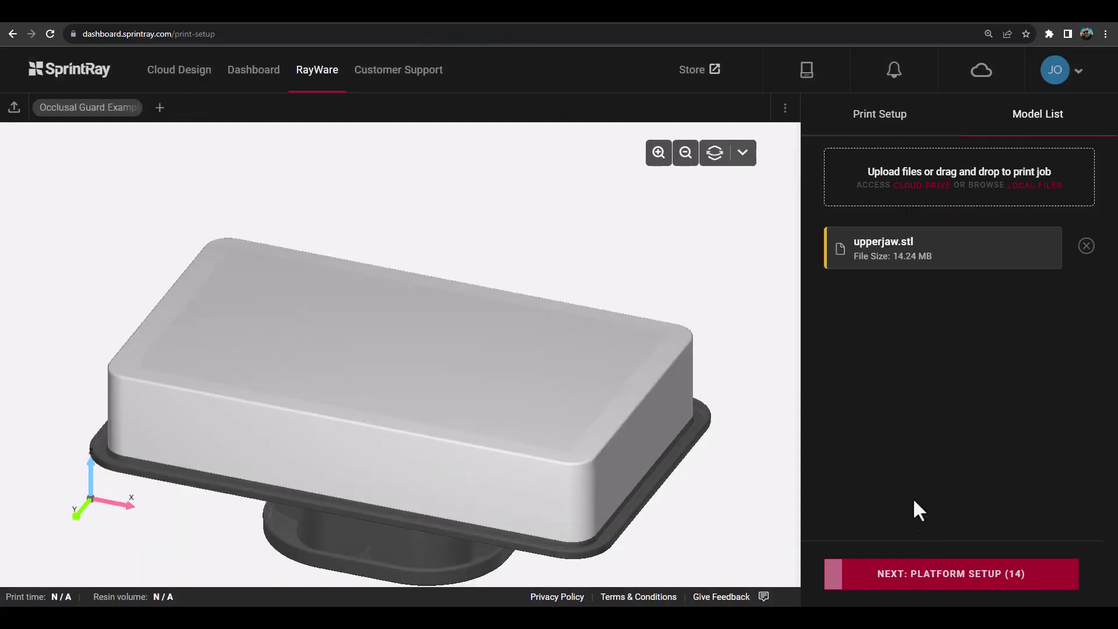
- Move to platform setup and orbit the view to inspect the upper jaw on the plate
click(957, 575)
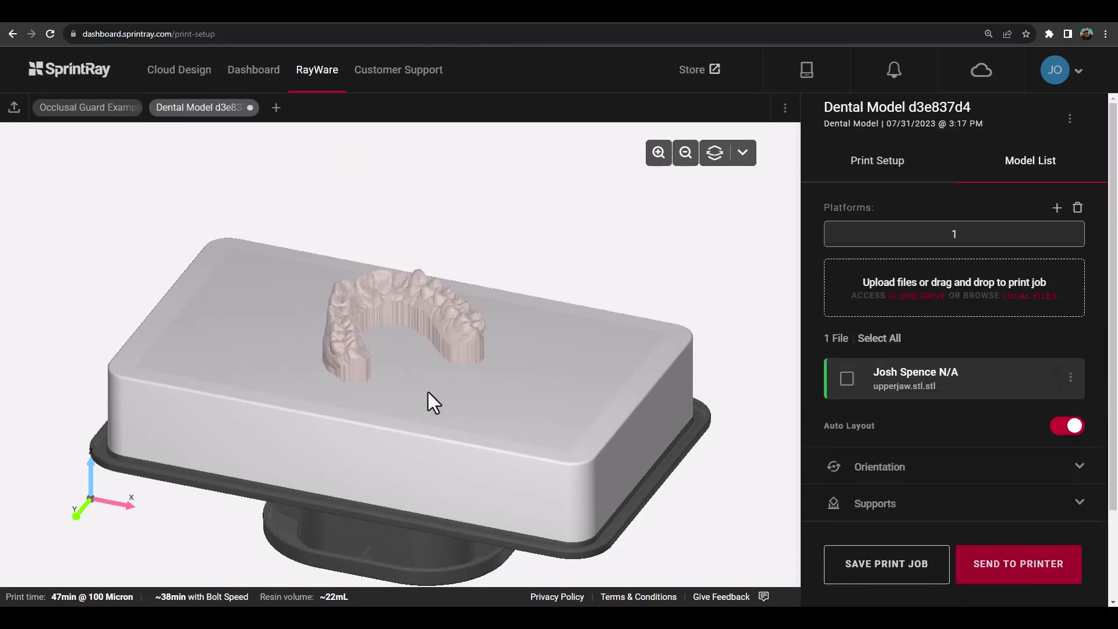
drag(415, 394, 593, 389)
scroll(511, 415, up, 5)
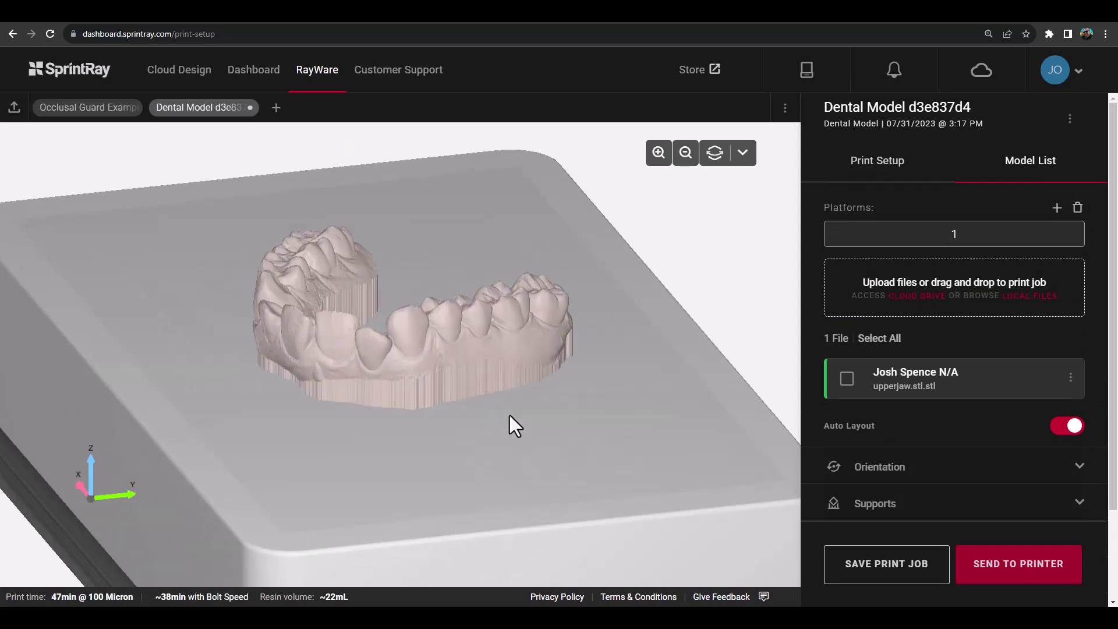
drag(461, 433, 526, 444)
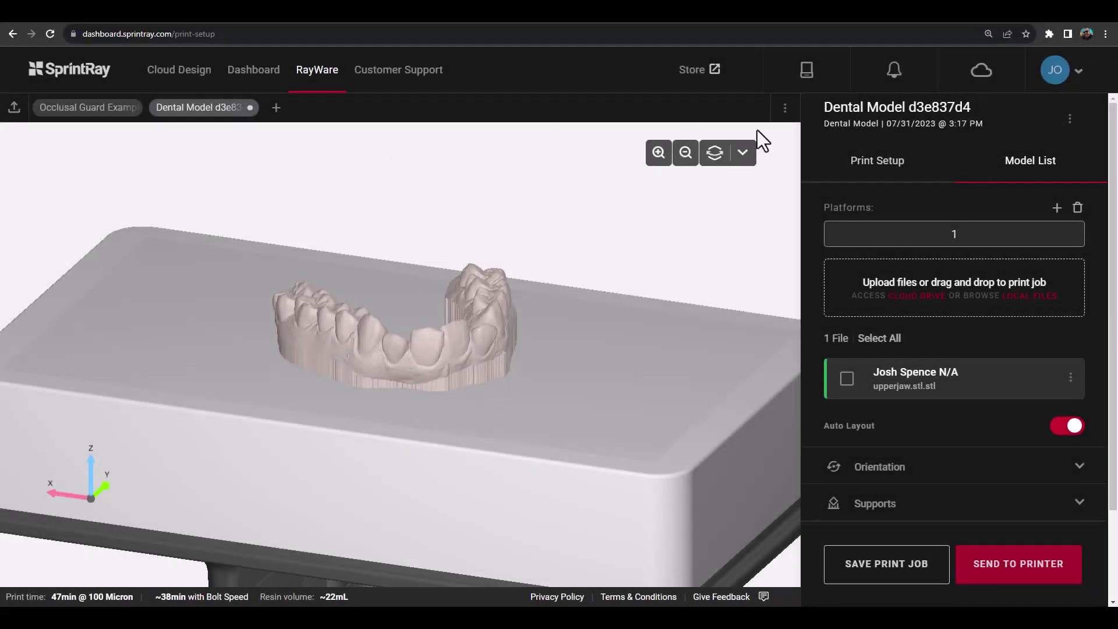
- Delete all existing print jobs from the job options menu, confirming with YES
click(785, 107)
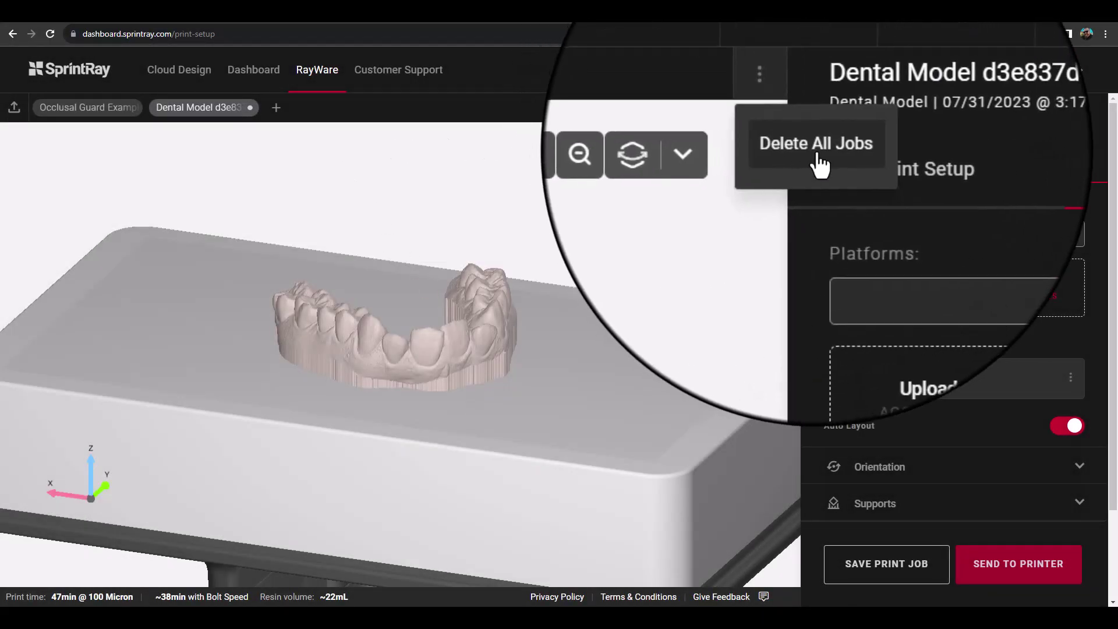
click(818, 158)
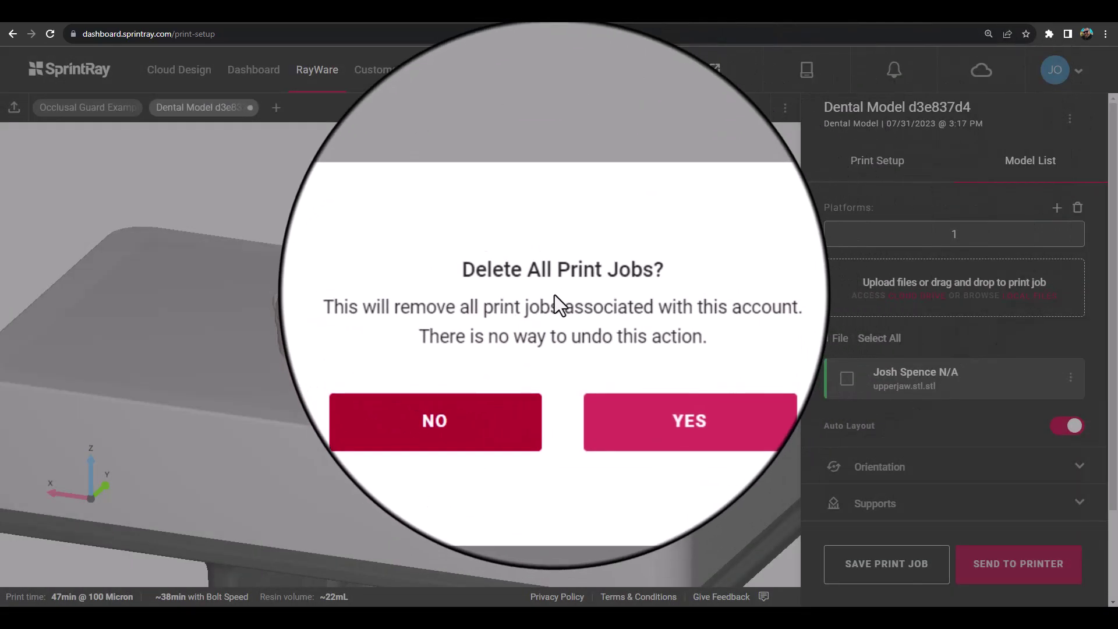
click(594, 372)
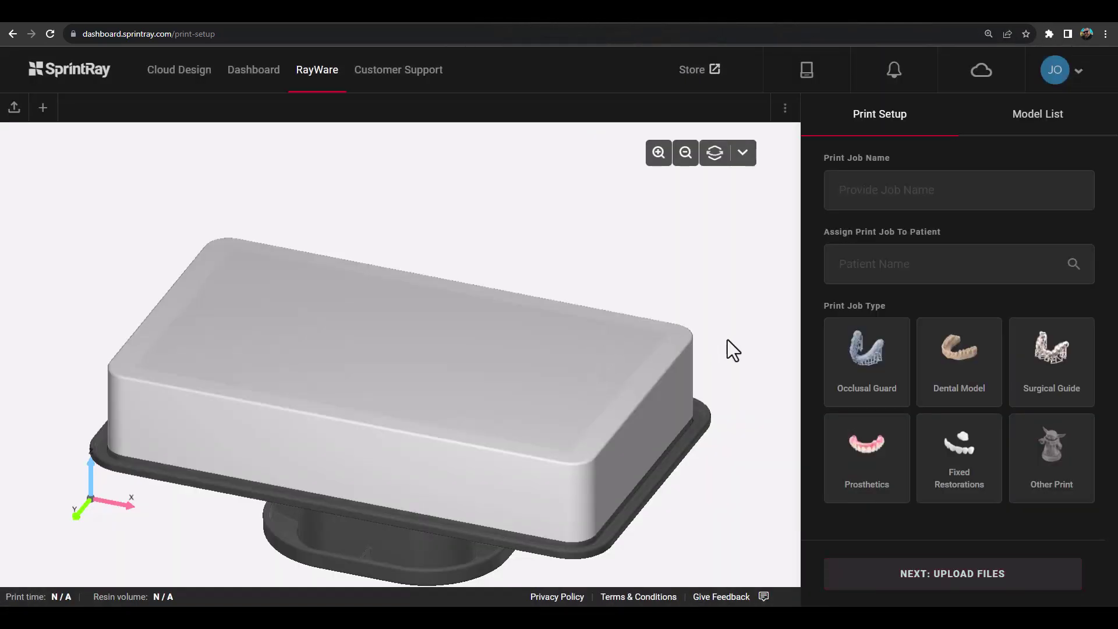
- Make the job a Dental Model print with the DM - Vert Aligner -100 profile, then review its settings
click(958, 366)
scroll(955, 363, down, 3)
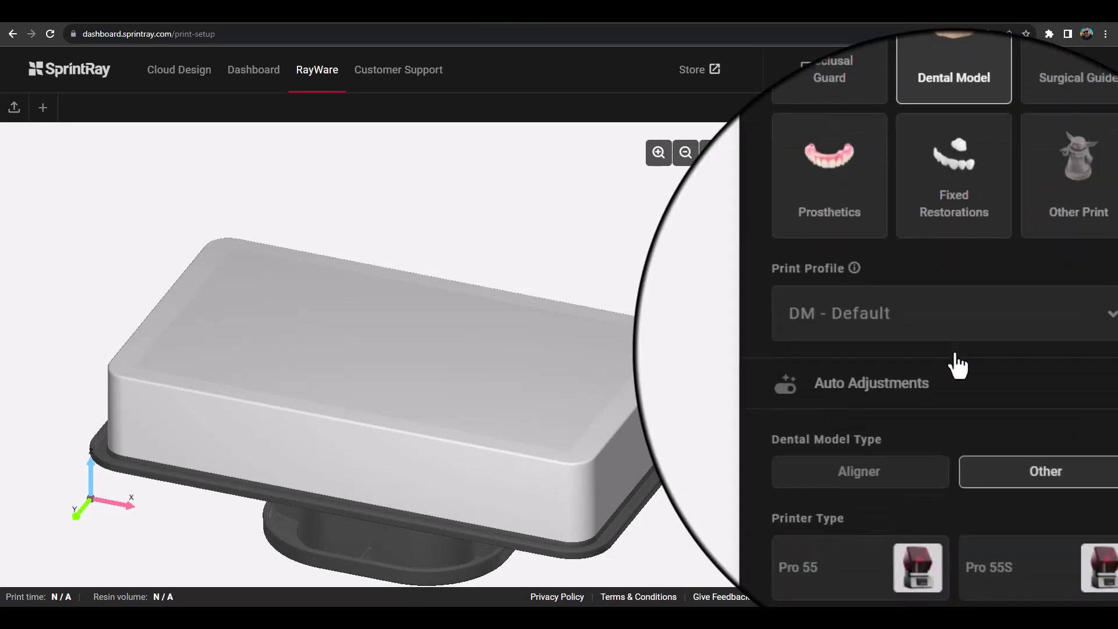
click(949, 339)
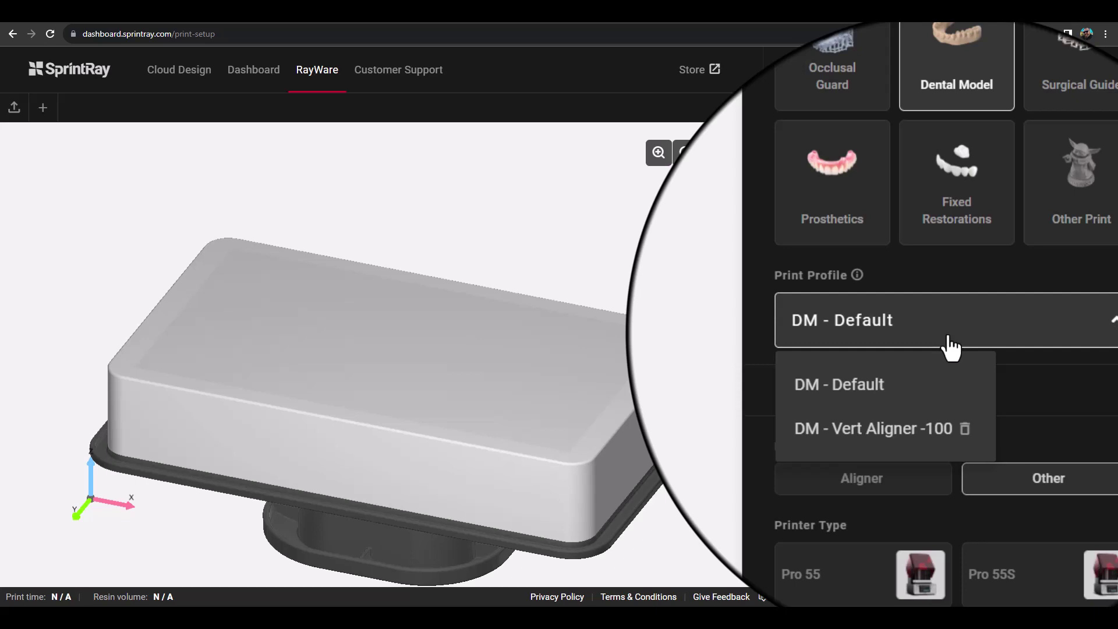
click(920, 429)
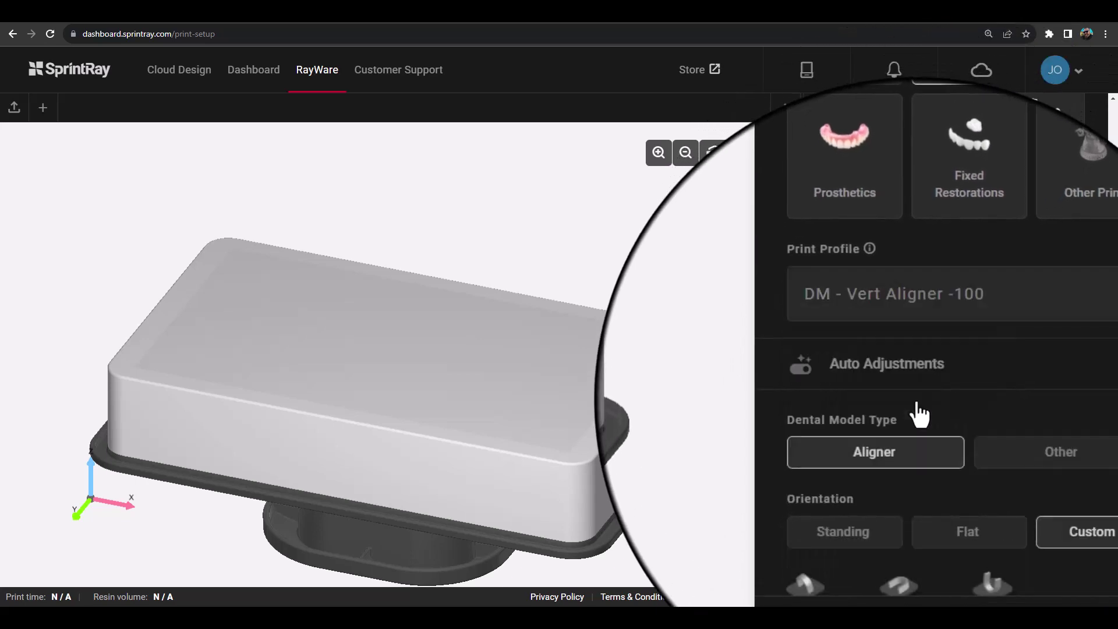
scroll(966, 408, down, 3)
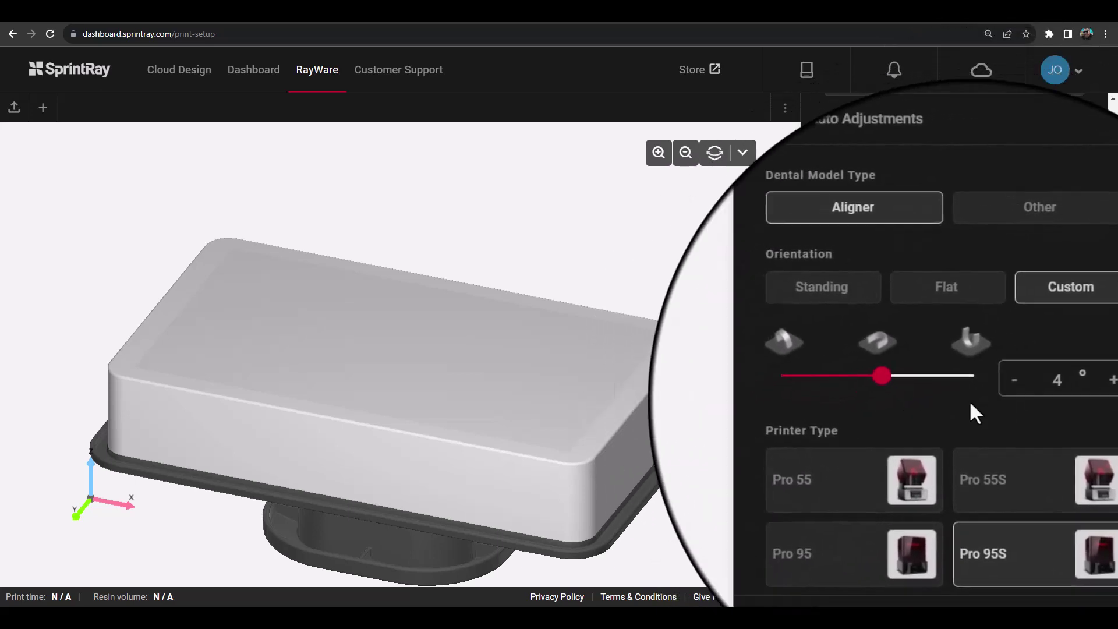
scroll(969, 400, down, 2)
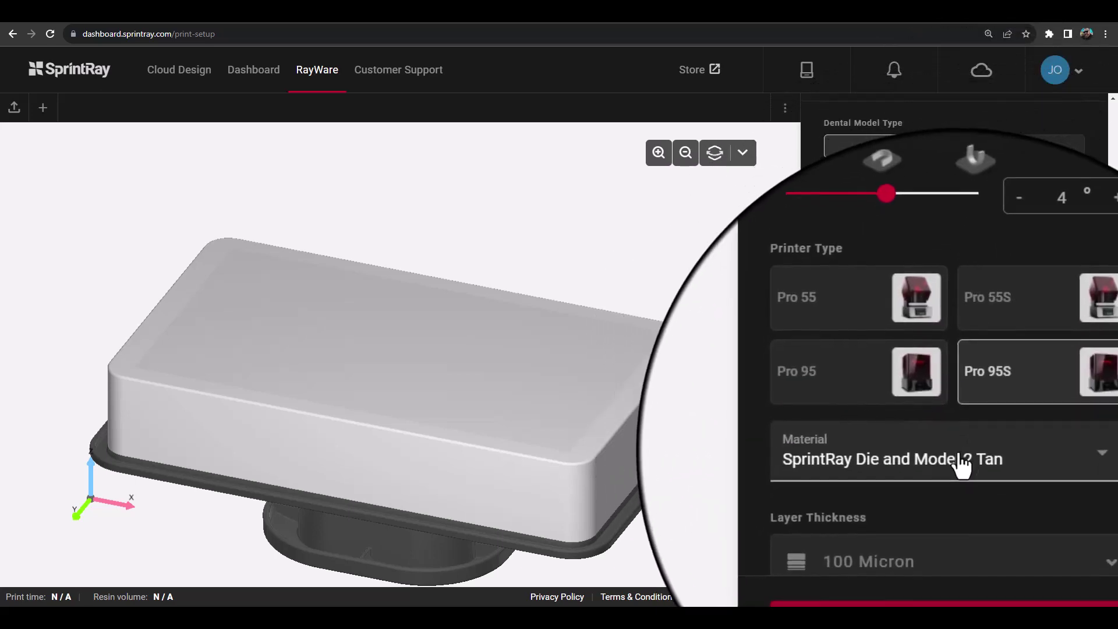
scroll(961, 463, up, 5)
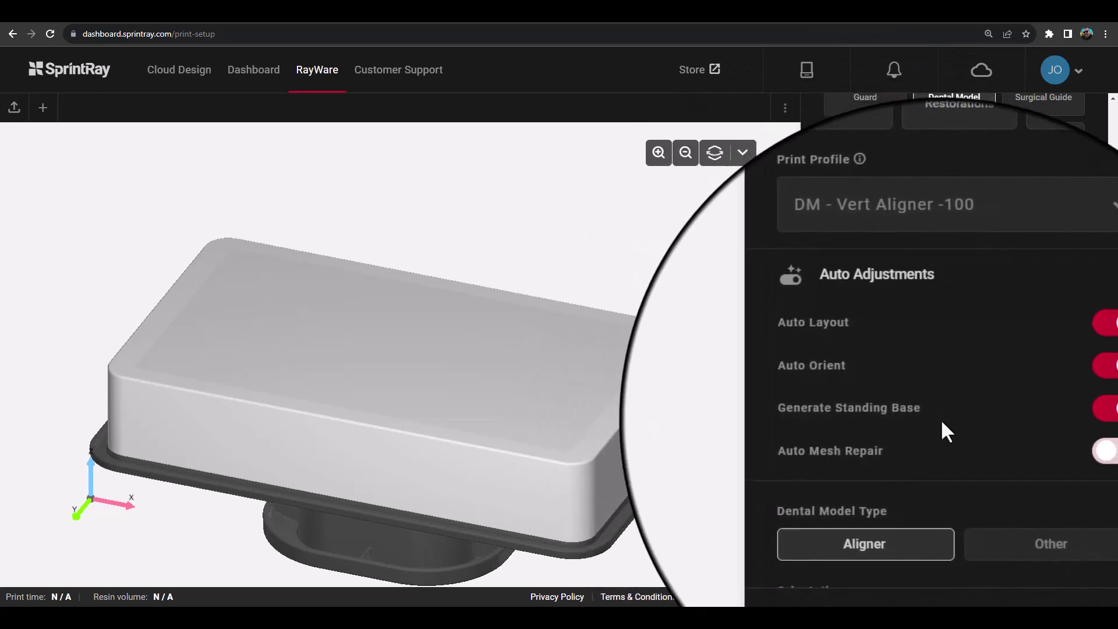
- Bring the custom orientation angle down to 0°, choose Standing, and choose Save Changes for the profile
scroll(942, 419, down, 2)
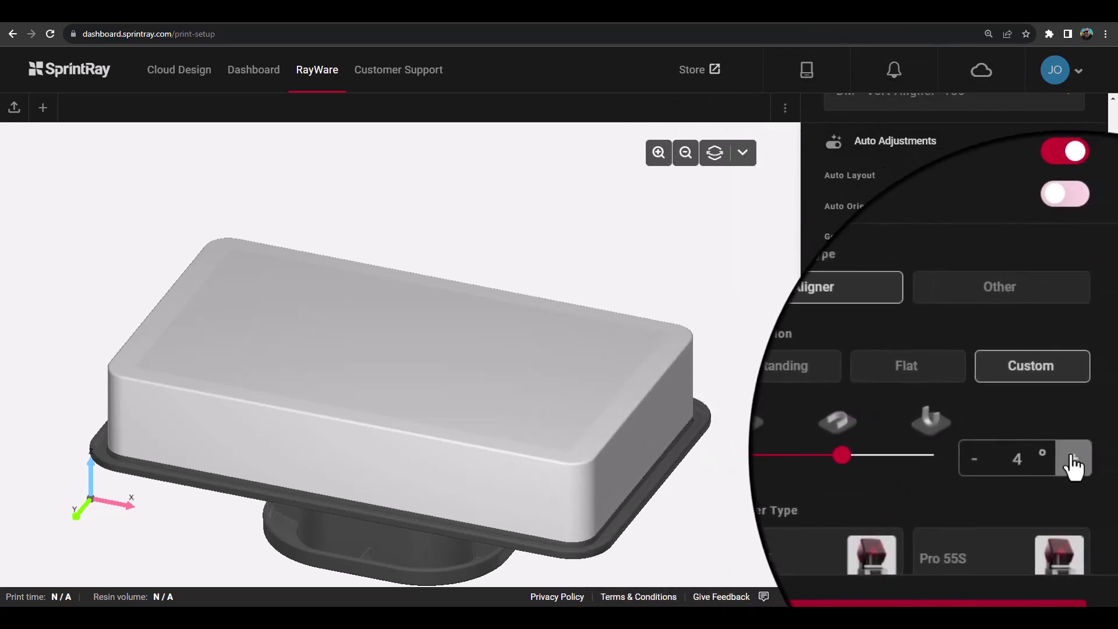
click(1073, 469)
click(1071, 494)
click(1005, 499)
click(1002, 495)
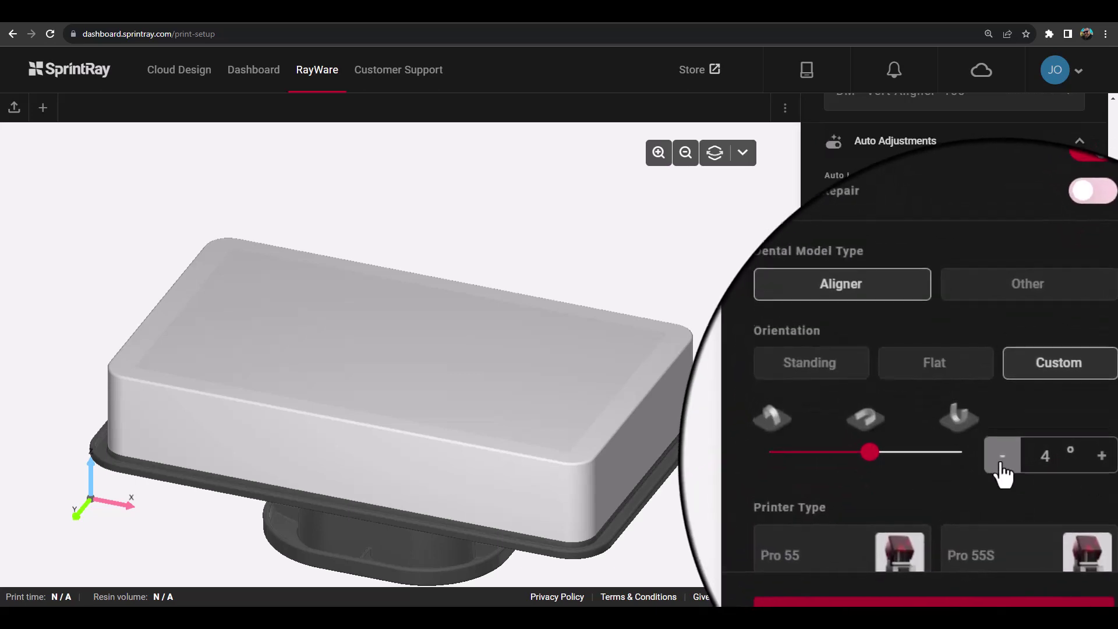
click(1002, 495)
click(1002, 500)
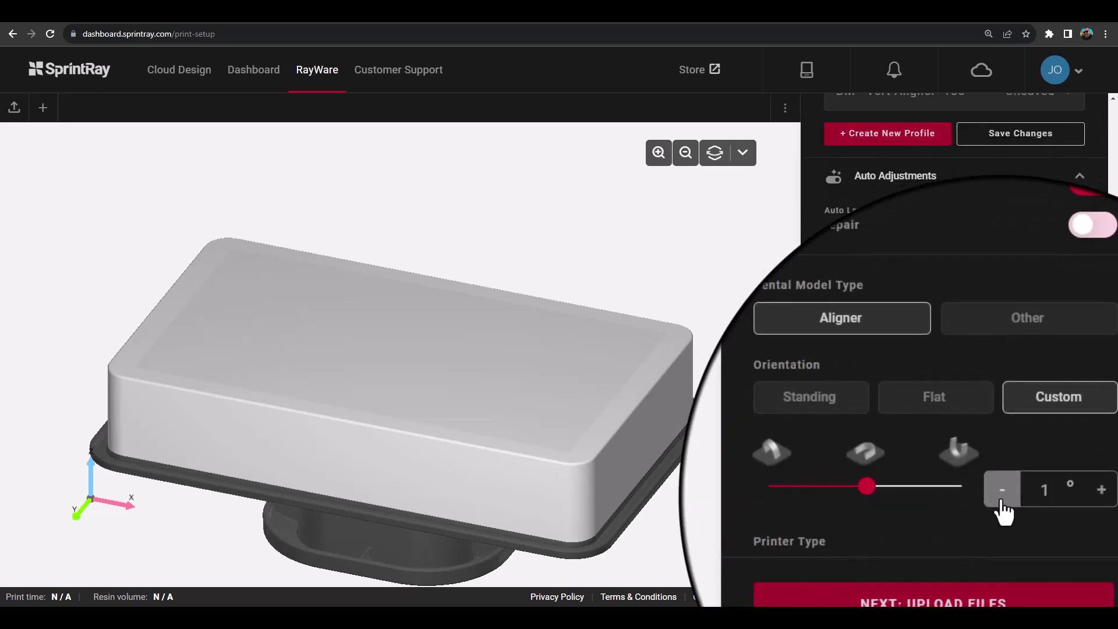
click(1002, 500)
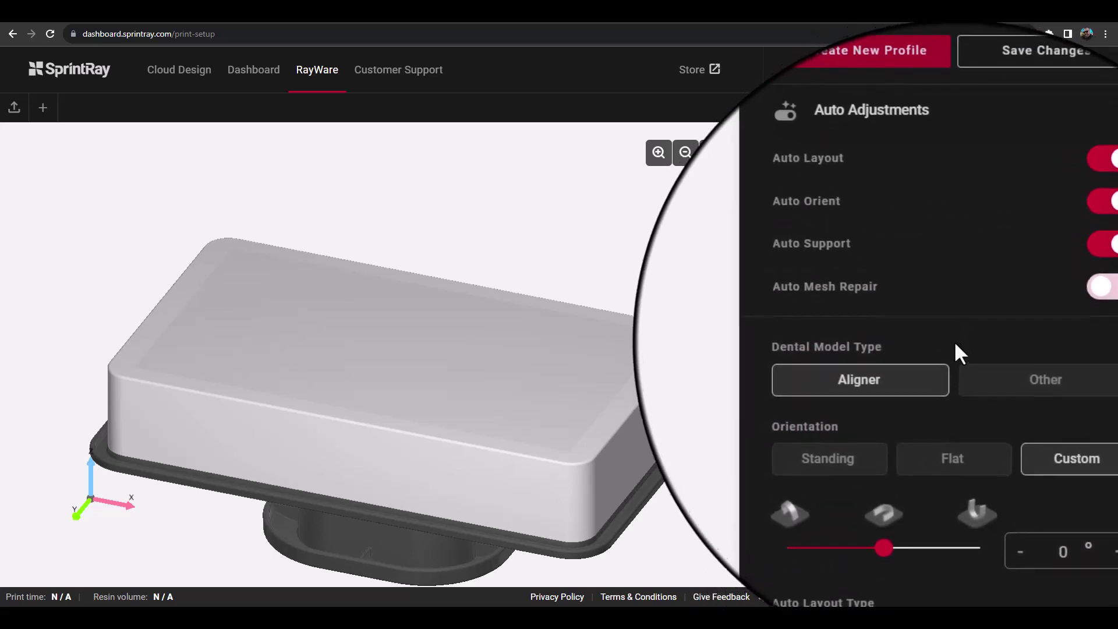
click(893, 433)
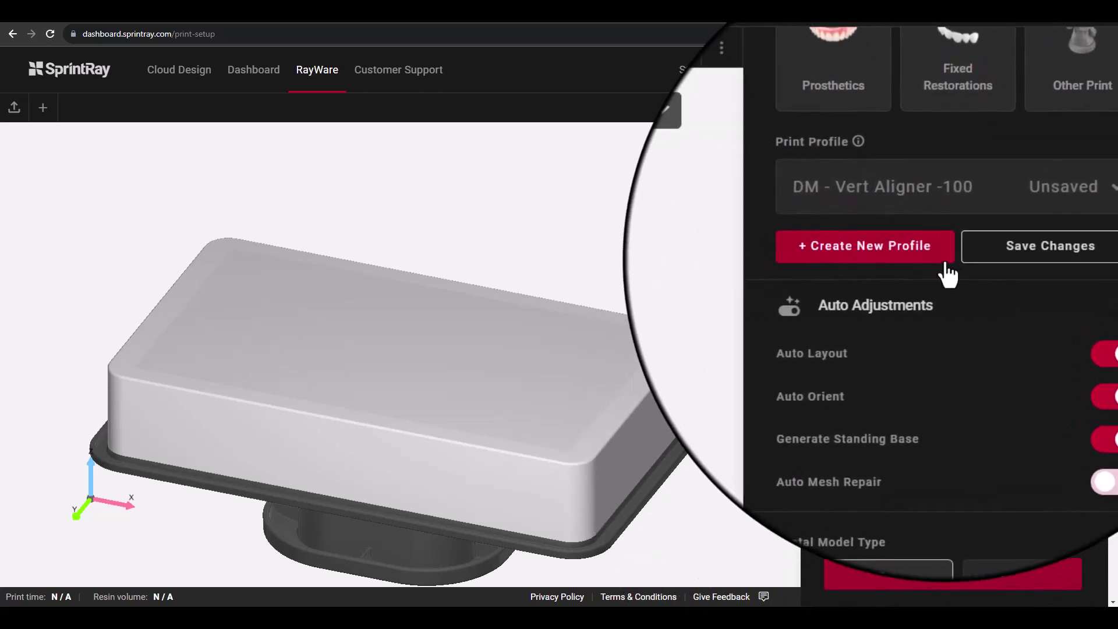
click(964, 256)
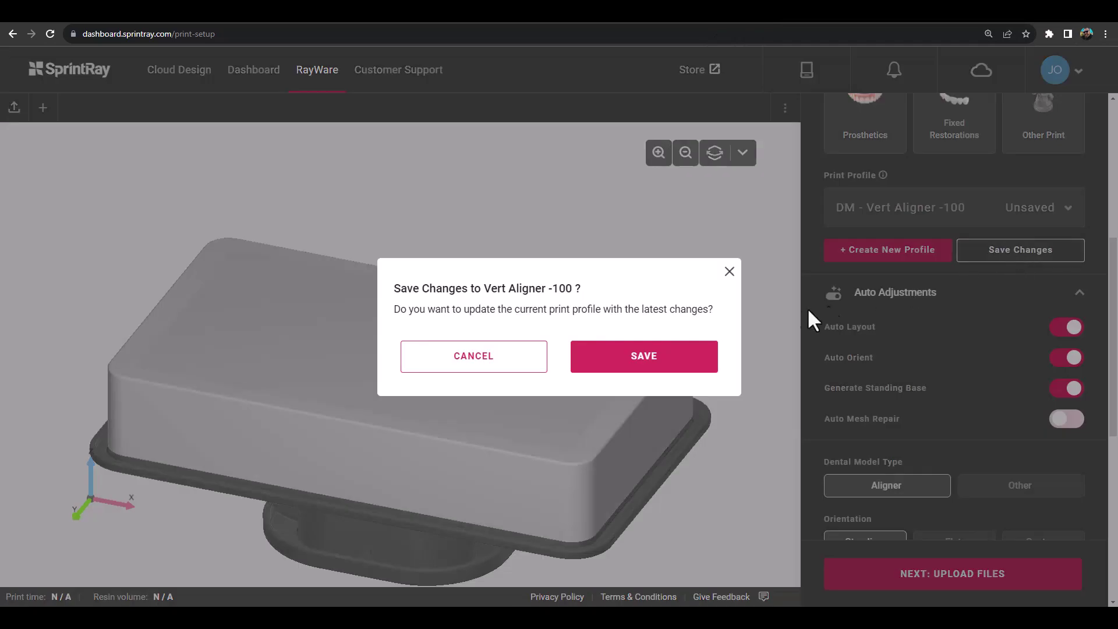
- Save Standing to Vert Aligner -100, then switch to Custom orientation at -88°
click(621, 368)
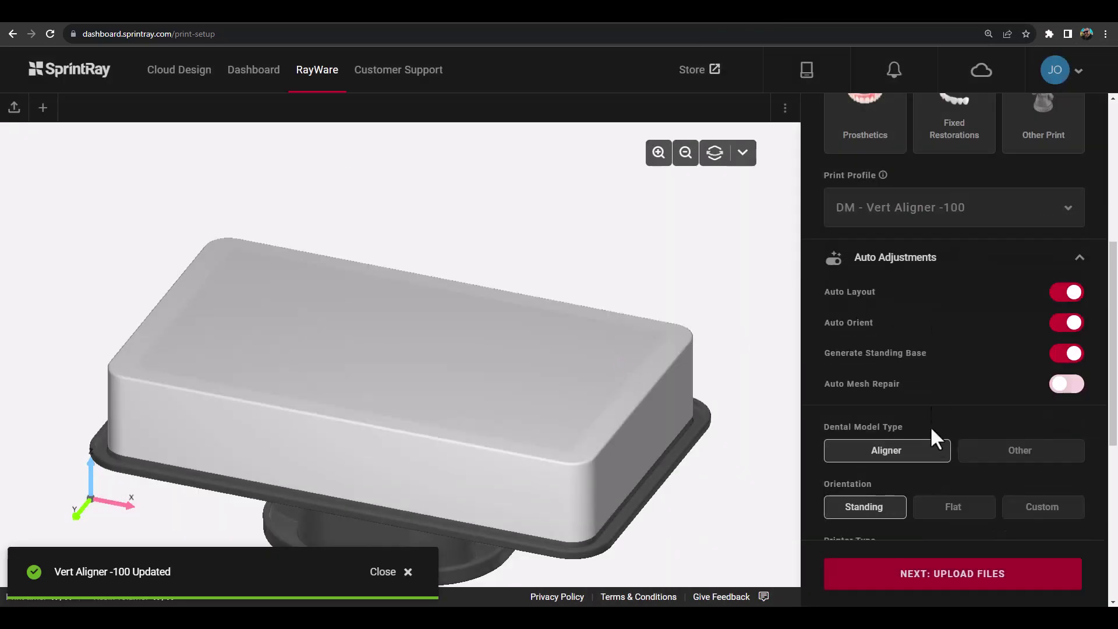
click(1013, 511)
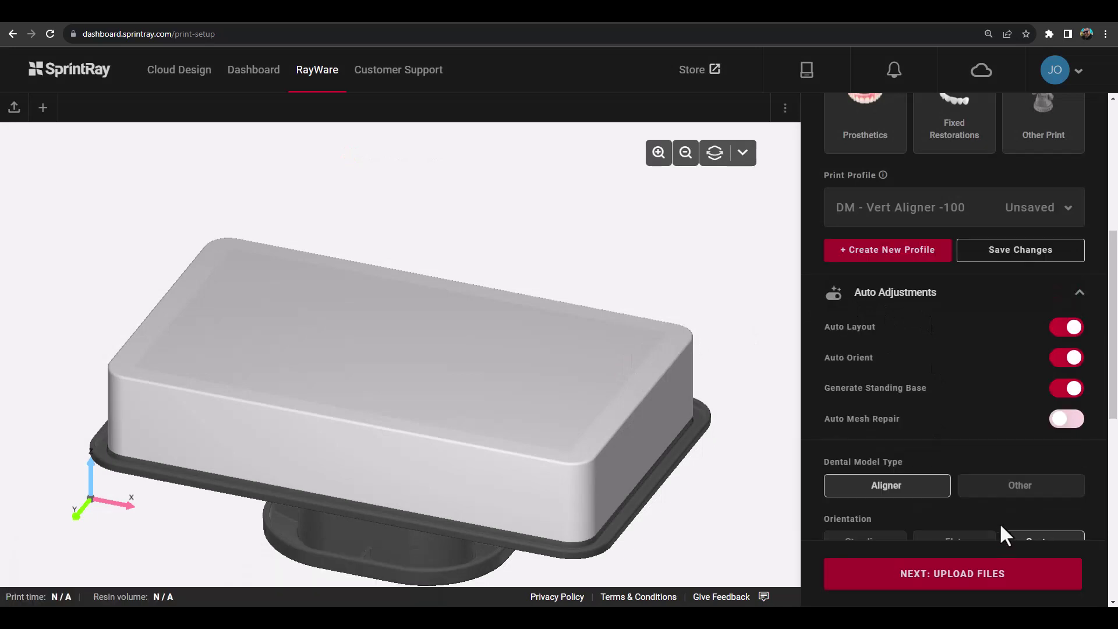
scroll(1005, 522, down, 1)
scroll(998, 505, down, 1)
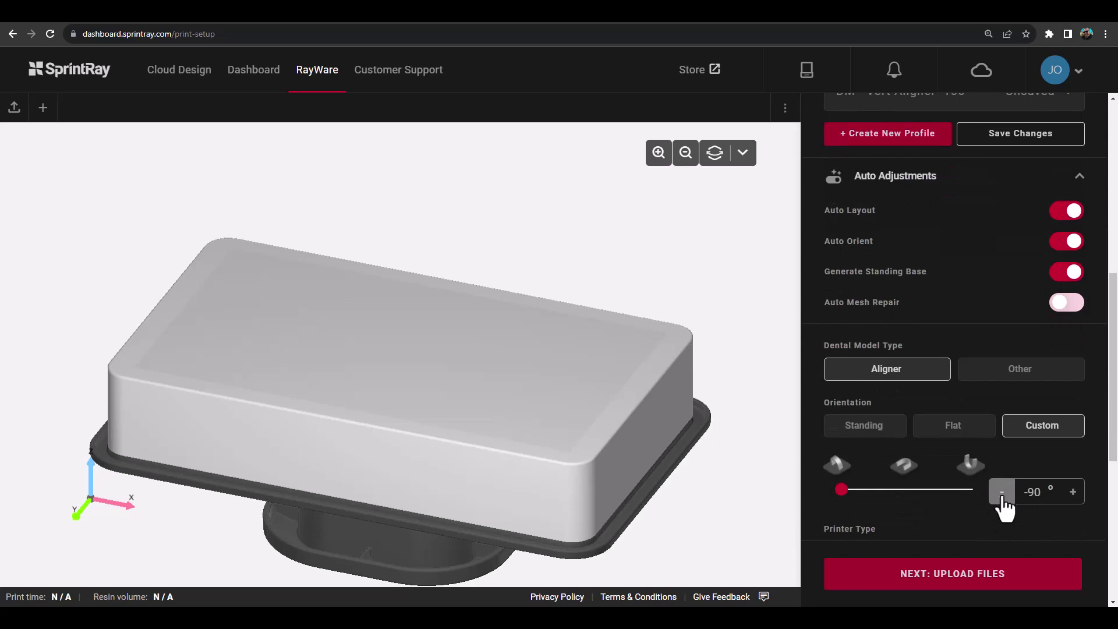
click(1072, 494)
click(1072, 493)
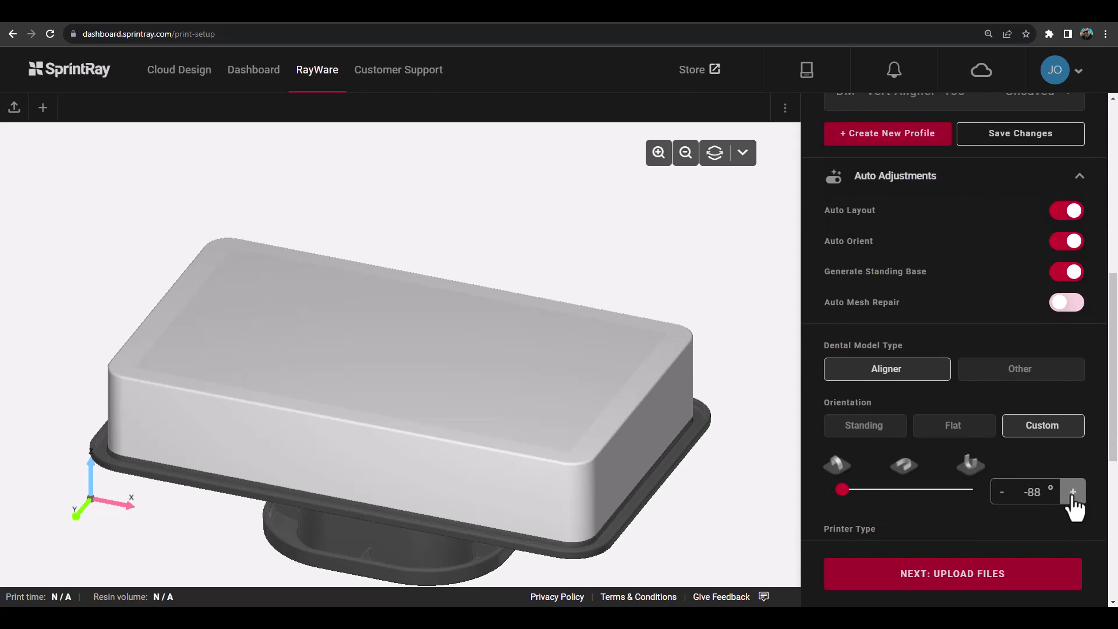
scroll(1016, 493, up, 2)
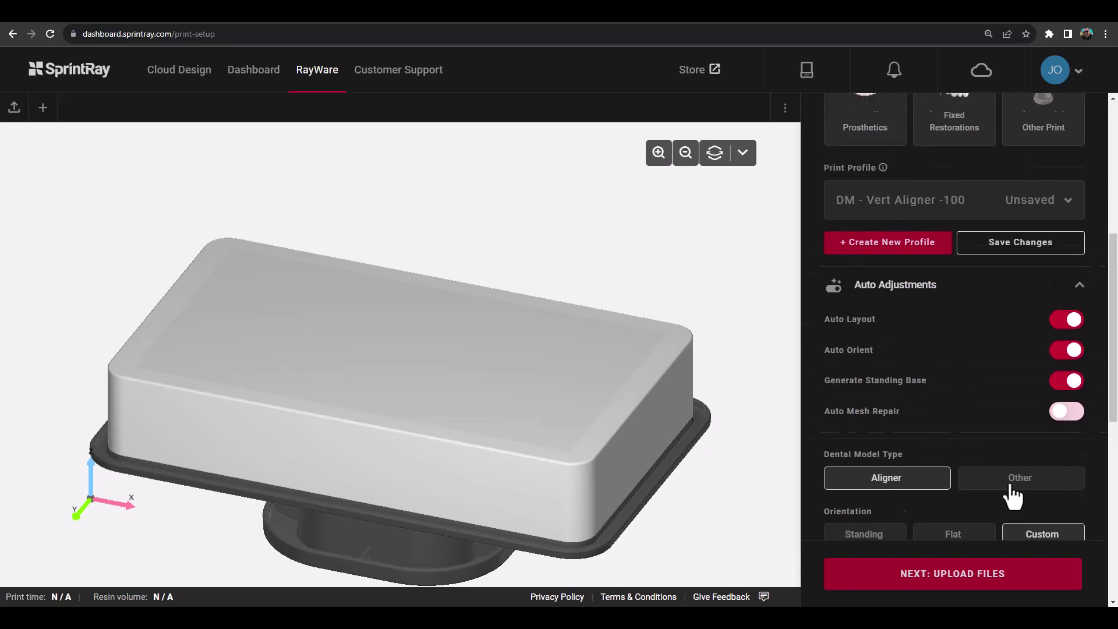
- Create a new print profile by appending 'Vertical' to its name, and save it as New Profile Vertical
click(897, 248)
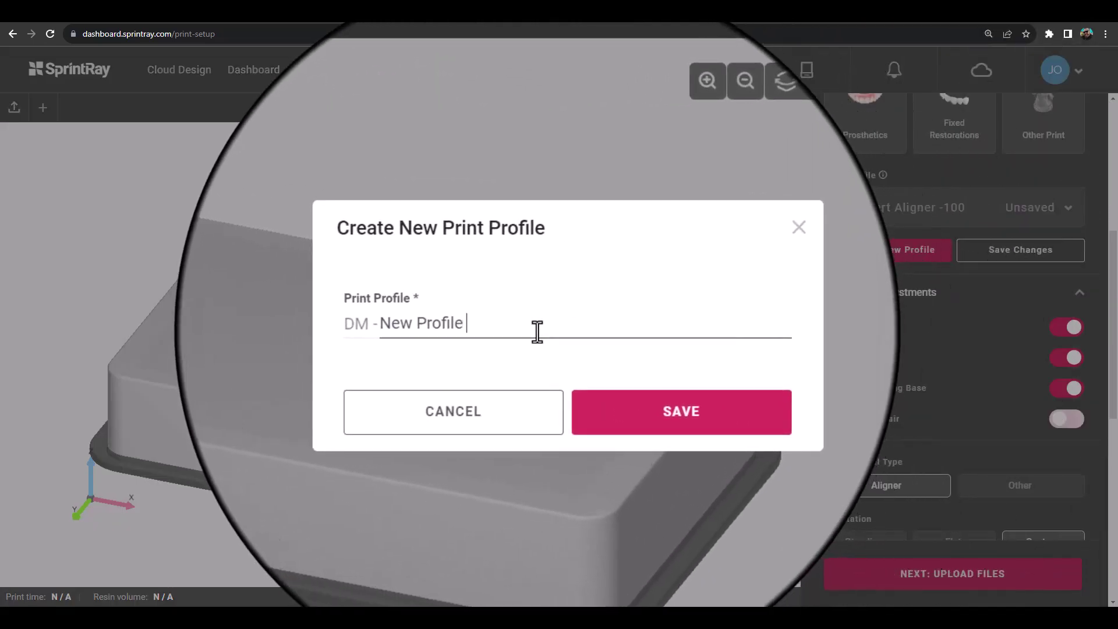
text(Vertical)
click(642, 413)
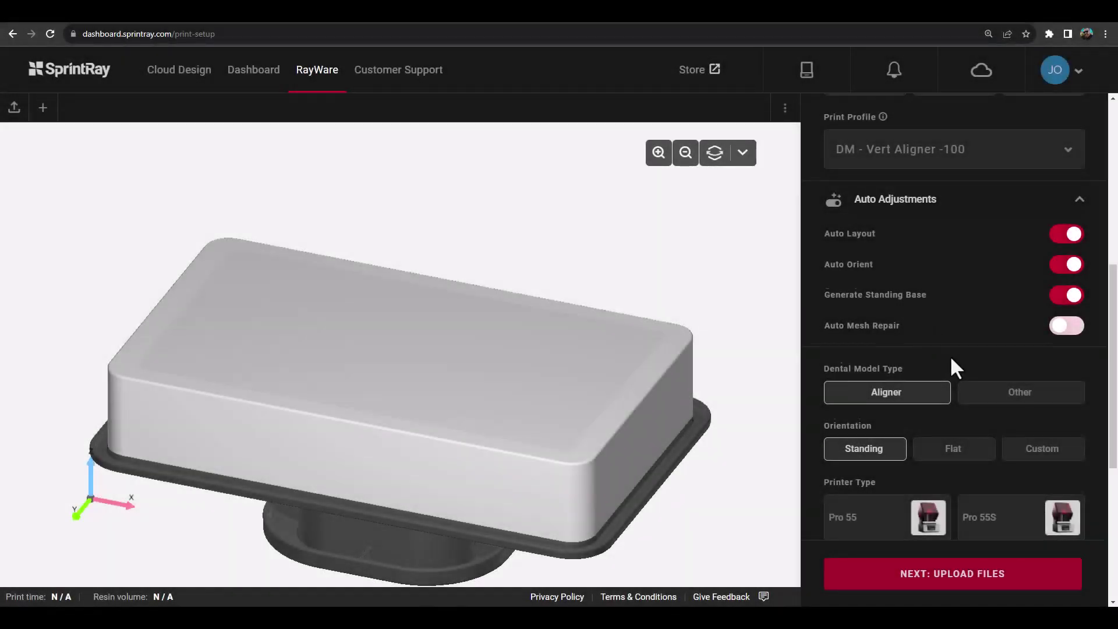
scroll(950, 355, down, 4)
- Import the Week 1 through Week 15 aligner model STL files from the computer
click(958, 576)
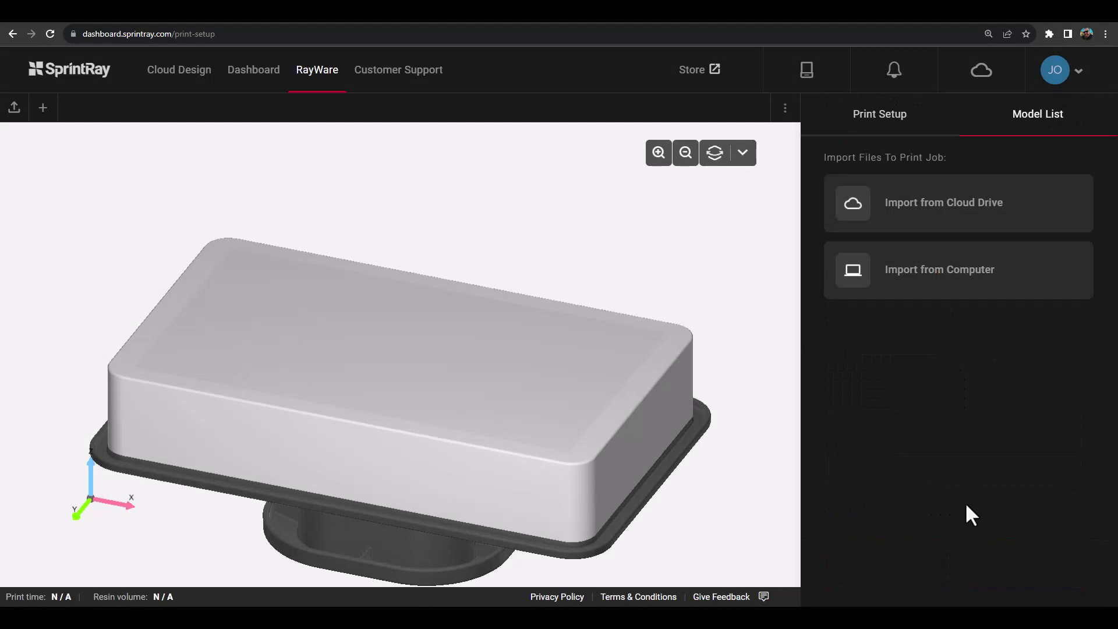
click(948, 280)
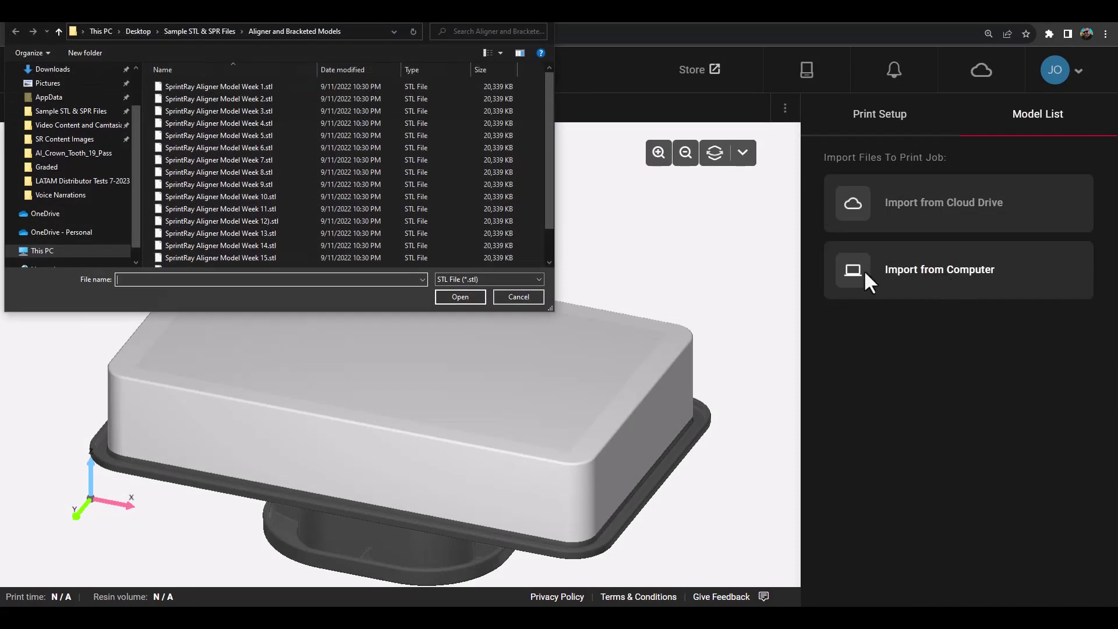
click(295, 86)
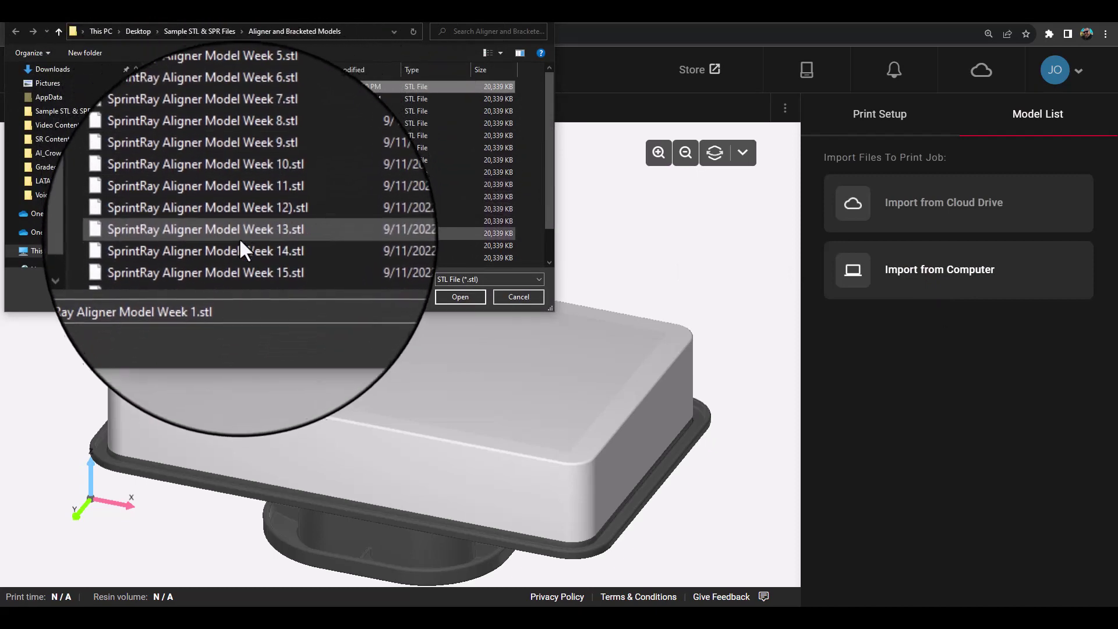
shift+click(240, 258)
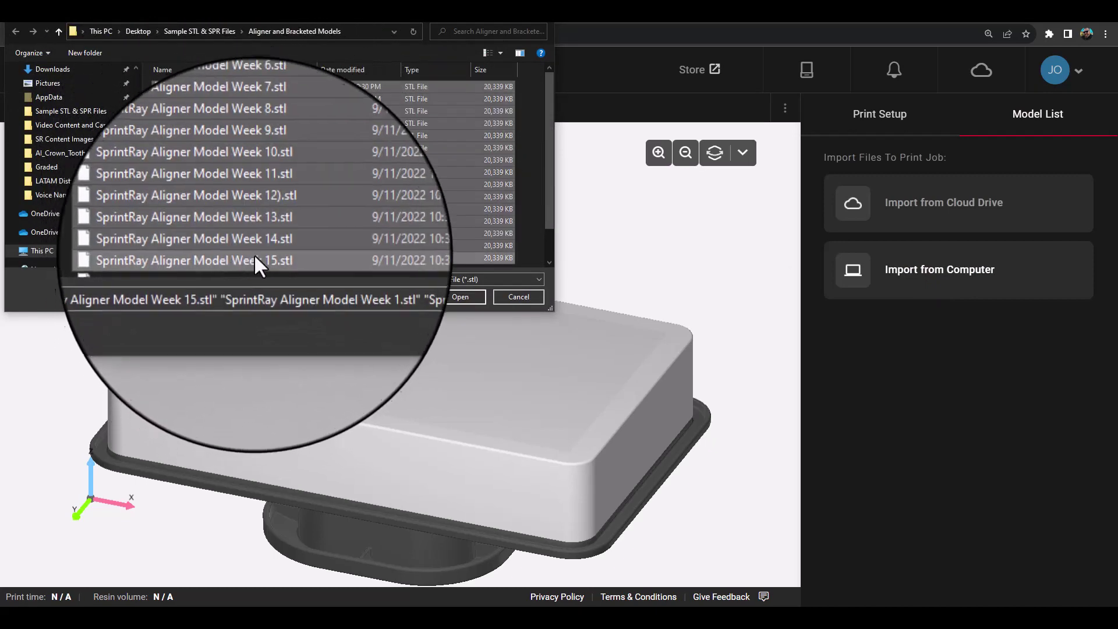
click(460, 296)
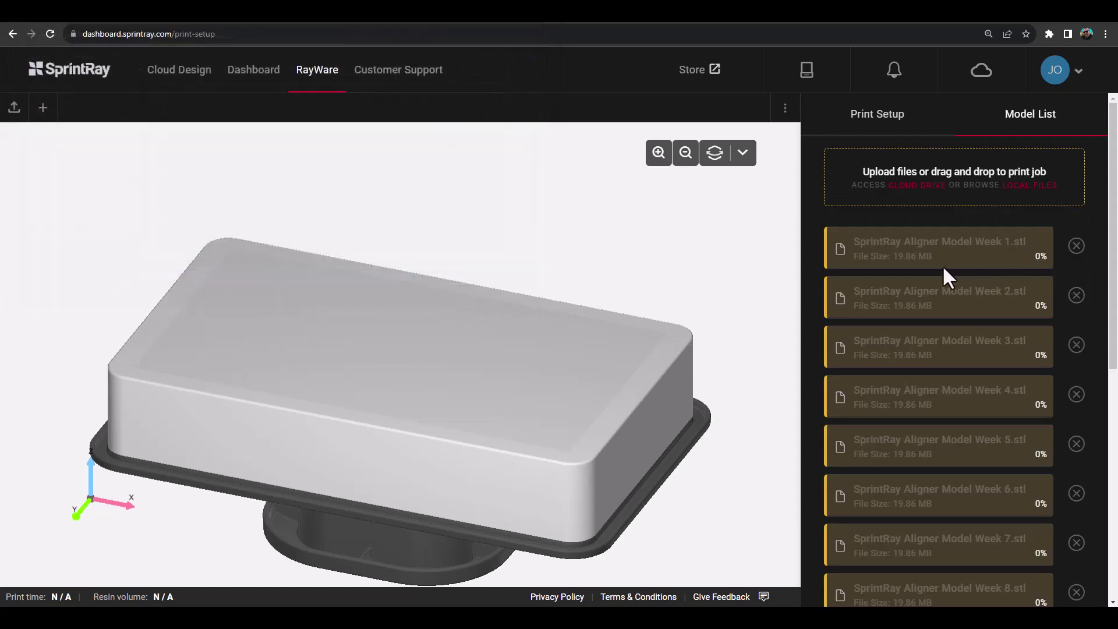
- After uploads finish, proceed to platform setup to auto-layout the models across two platforms
scroll(935, 357, down, 1)
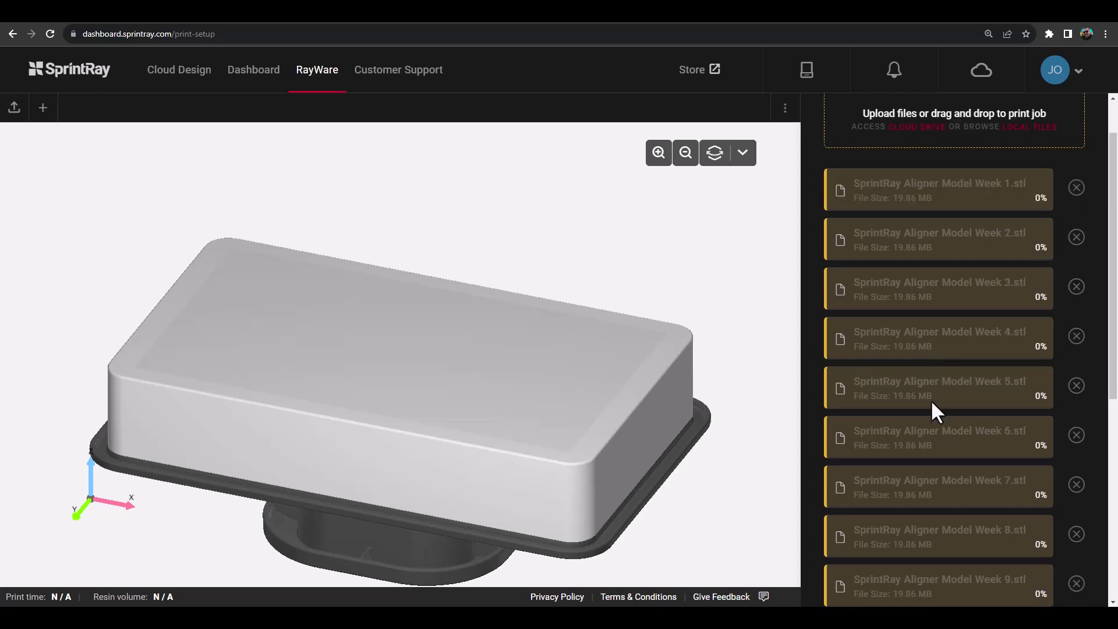
scroll(933, 463, down, 5)
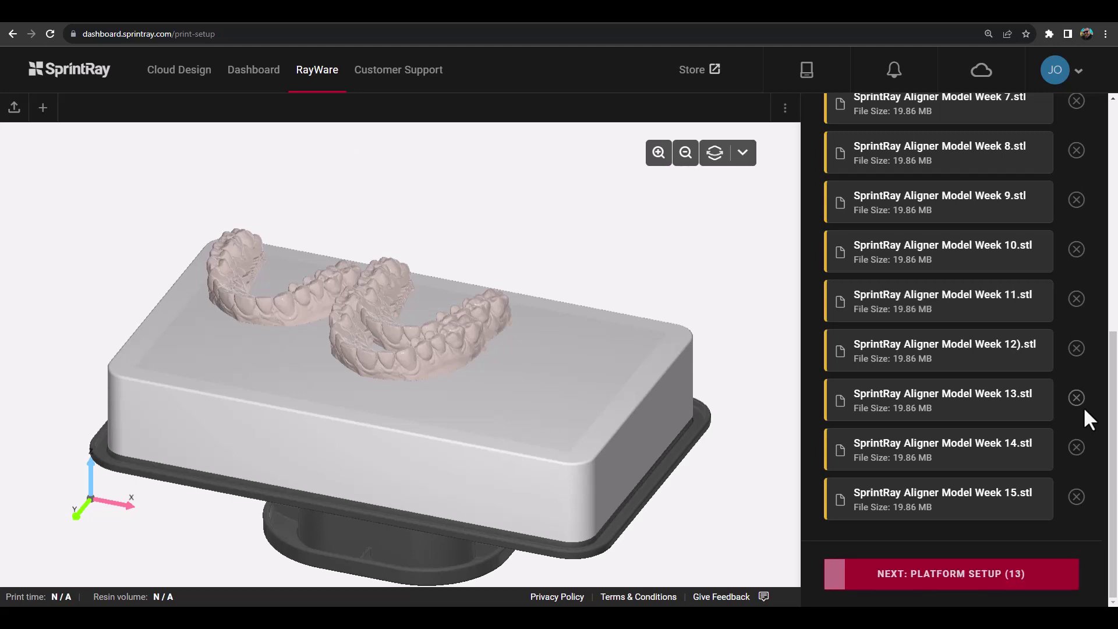
click(958, 581)
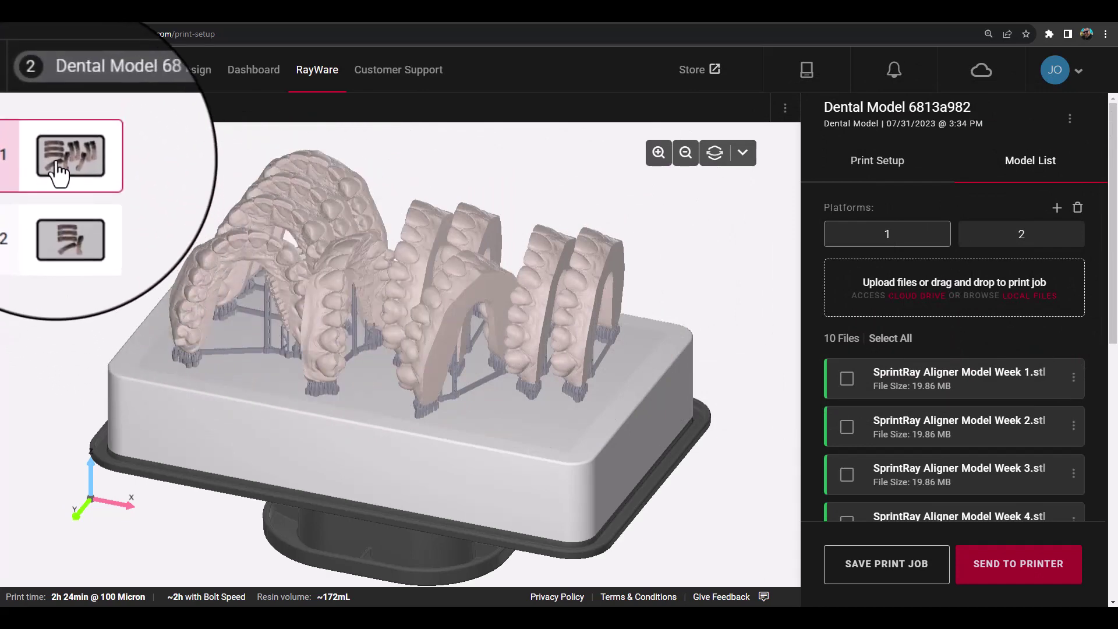
click(58, 220)
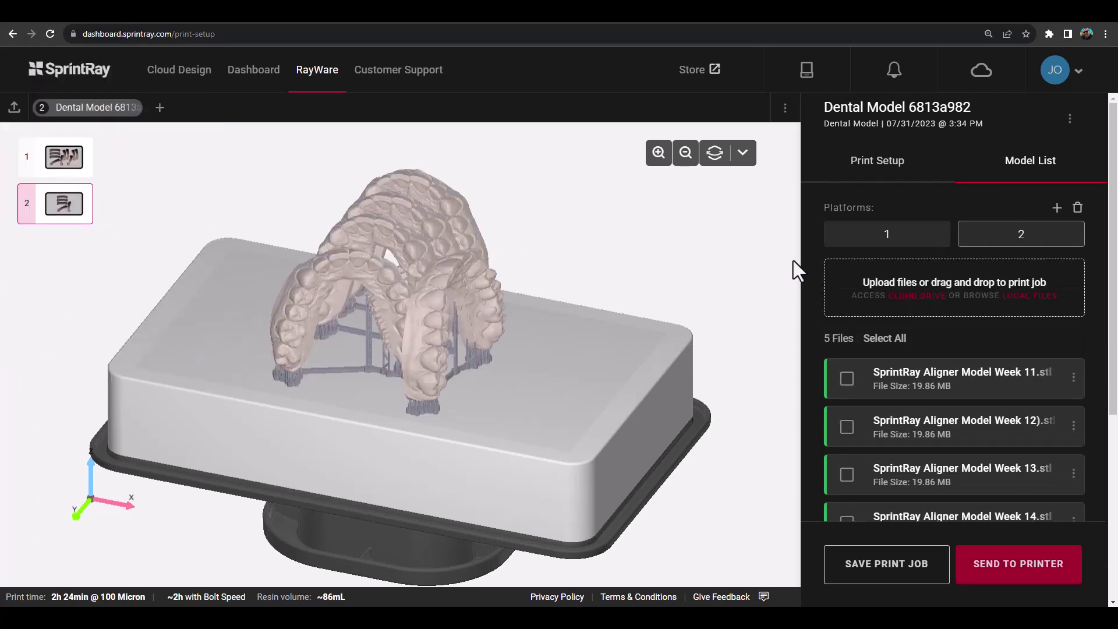
click(869, 240)
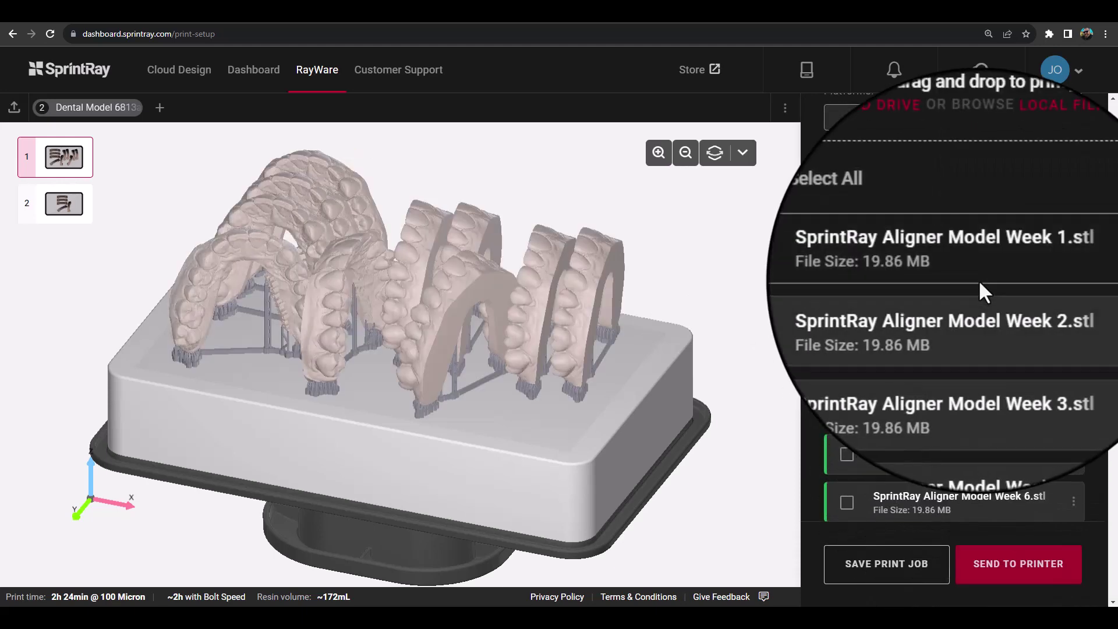
scroll(979, 286, down, 5)
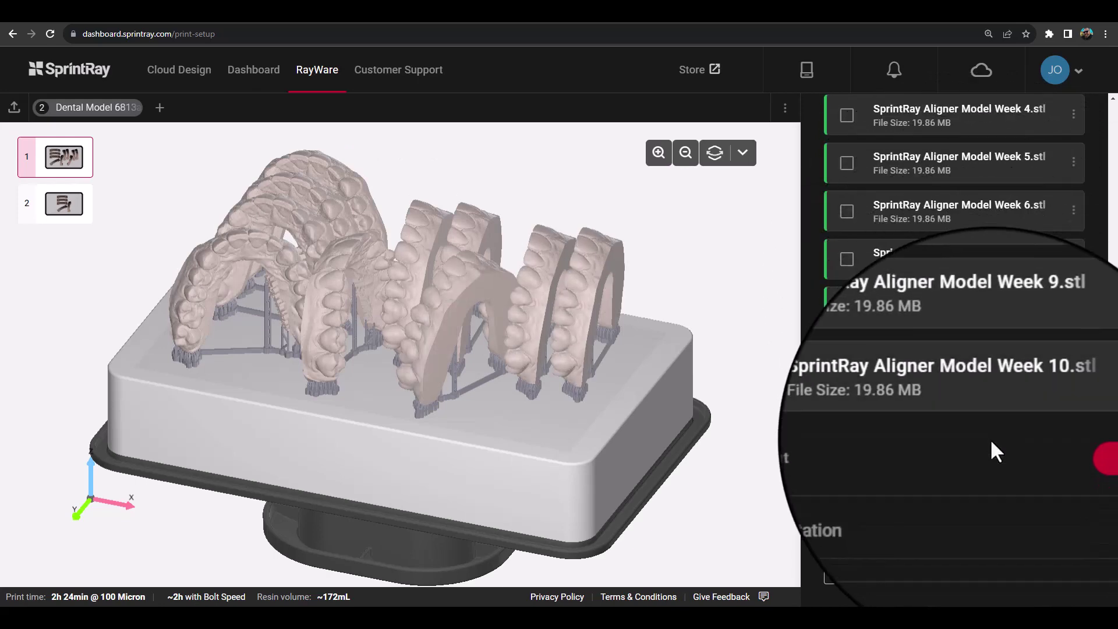